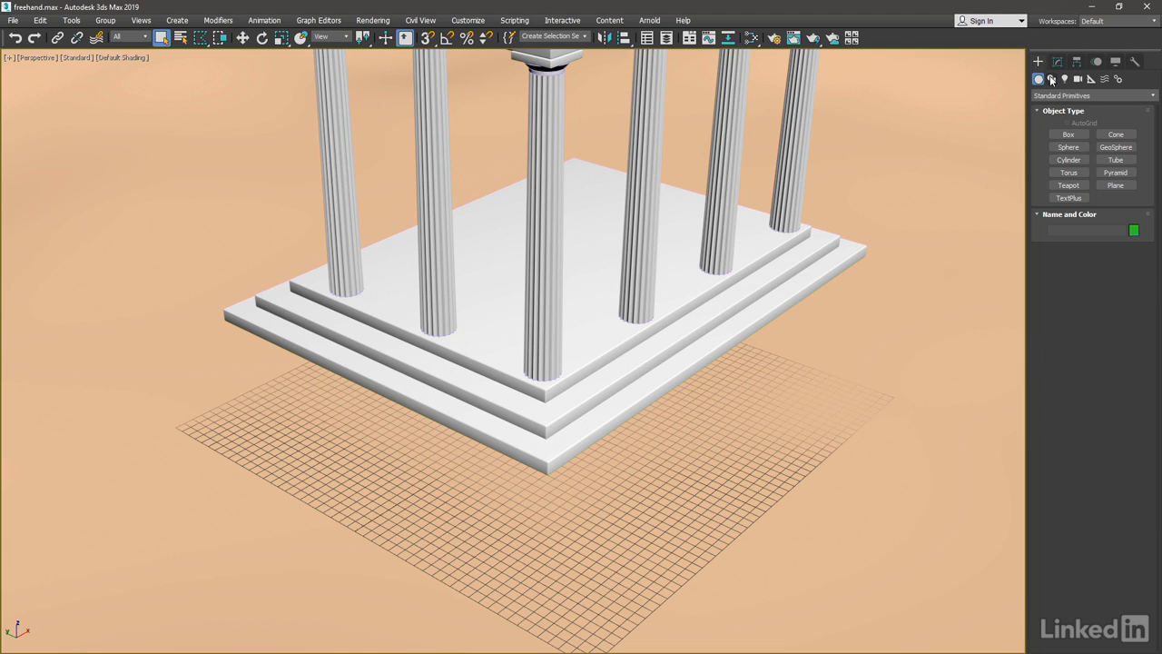
Draw two separate wavy freehand splines across the ground grid in front of the temple steps.
{"action": "left_click", "coordinate": [1052, 80]}
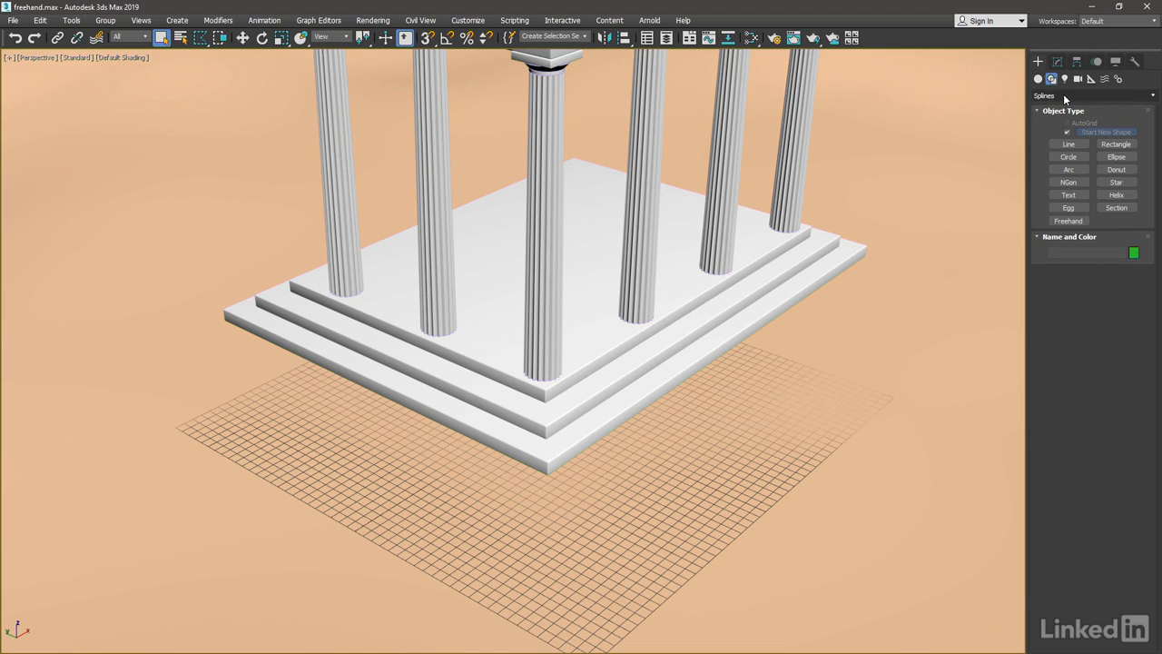
{"action": "left_click", "coordinate": [1071, 222]}
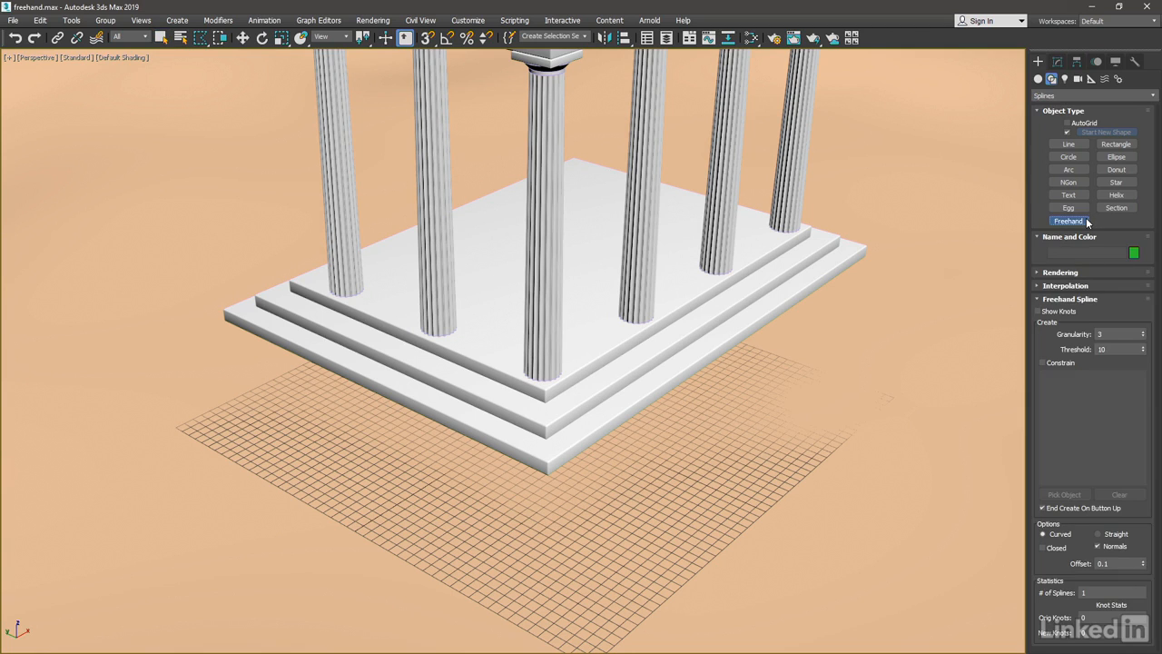
{"action": "mouse_move", "coordinate": [393, 509]}
{"action": "left_mouse_down"}
{"action": "mouse_move", "coordinate": [433, 514]}
{"action": "mouse_move", "coordinate": [677, 479]}
{"action": "mouse_move", "coordinate": [788, 435]}
{"action": "left_mouse_up"}
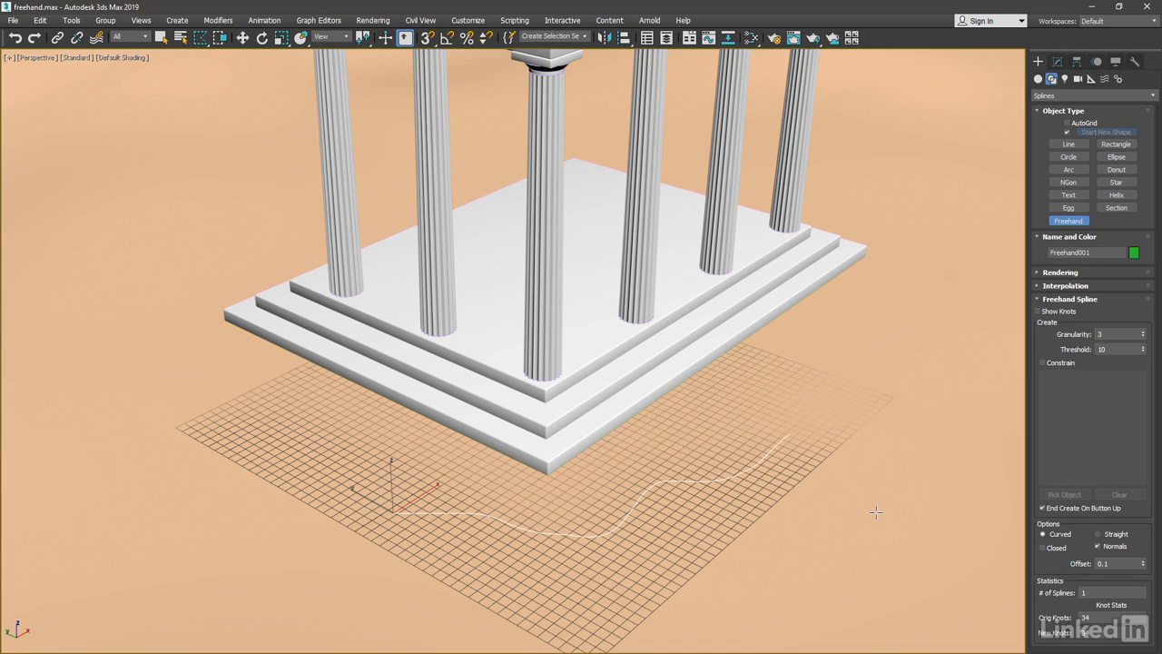
{"action": "mouse_move", "coordinate": [875, 510]}
{"action": "left_mouse_down"}
{"action": "mouse_move", "coordinate": [853, 502]}
{"action": "mouse_move", "coordinate": [646, 525]}
{"action": "mouse_move", "coordinate": [483, 508]}
{"action": "mouse_move", "coordinate": [322, 459]}
{"action": "left_mouse_up"}
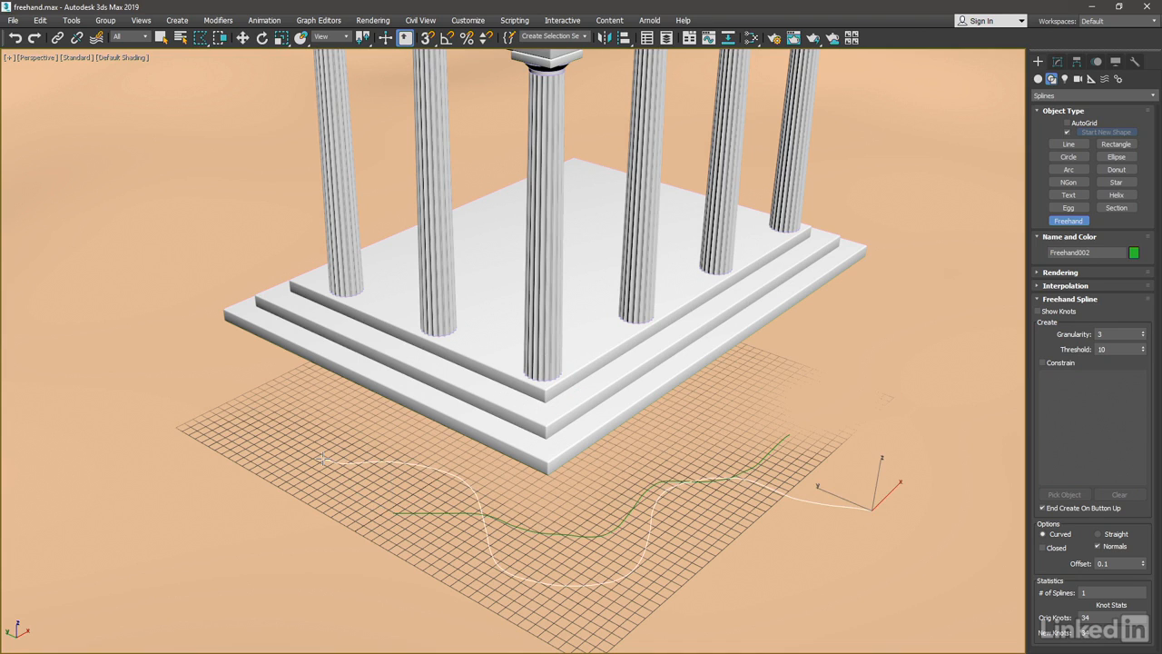
{"action": "right_click", "coordinate": [880, 345]}
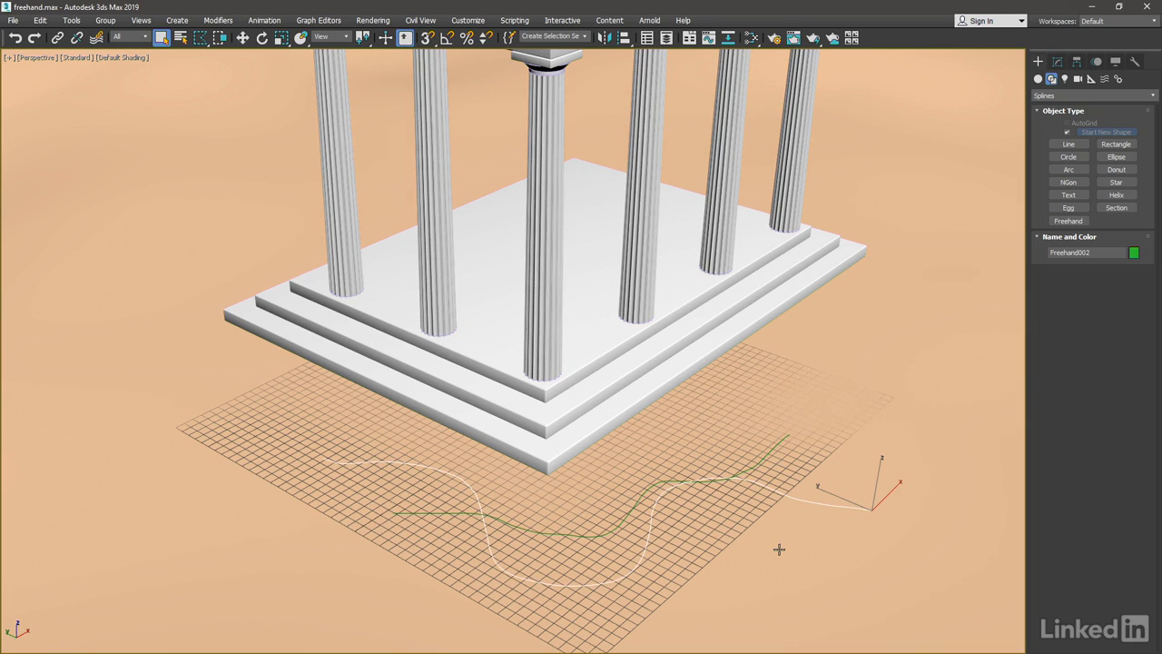
Delete both freehand splines from the ground grid.
{"action": "key", "text": "Delete"}
{"action": "left_click", "coordinate": [617, 525]}
{"action": "key", "text": "Delete"}
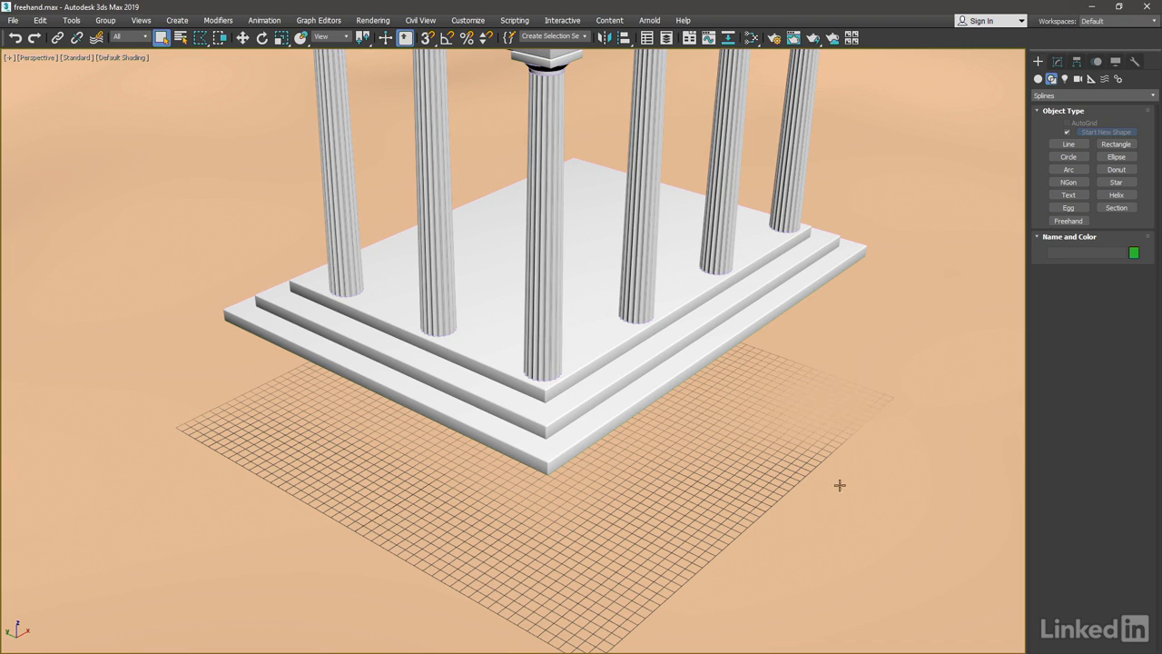
Enable Show Knots for the Freehand tool and draw a trial wavy spline on the grid, deleting it once drawn.
{"action": "left_click", "coordinate": [1065, 220]}
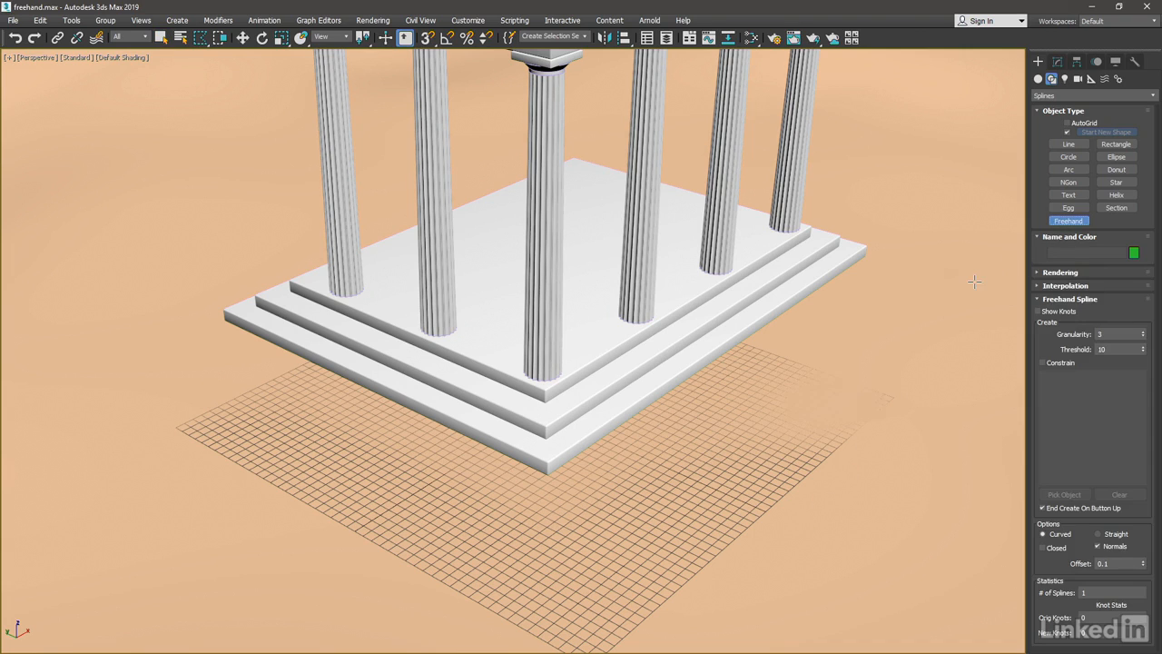
{"action": "left_click", "coordinate": [1037, 312]}
{"action": "left_click_drag", "start_coordinate": [464, 525], "coordinate": [845, 472]}
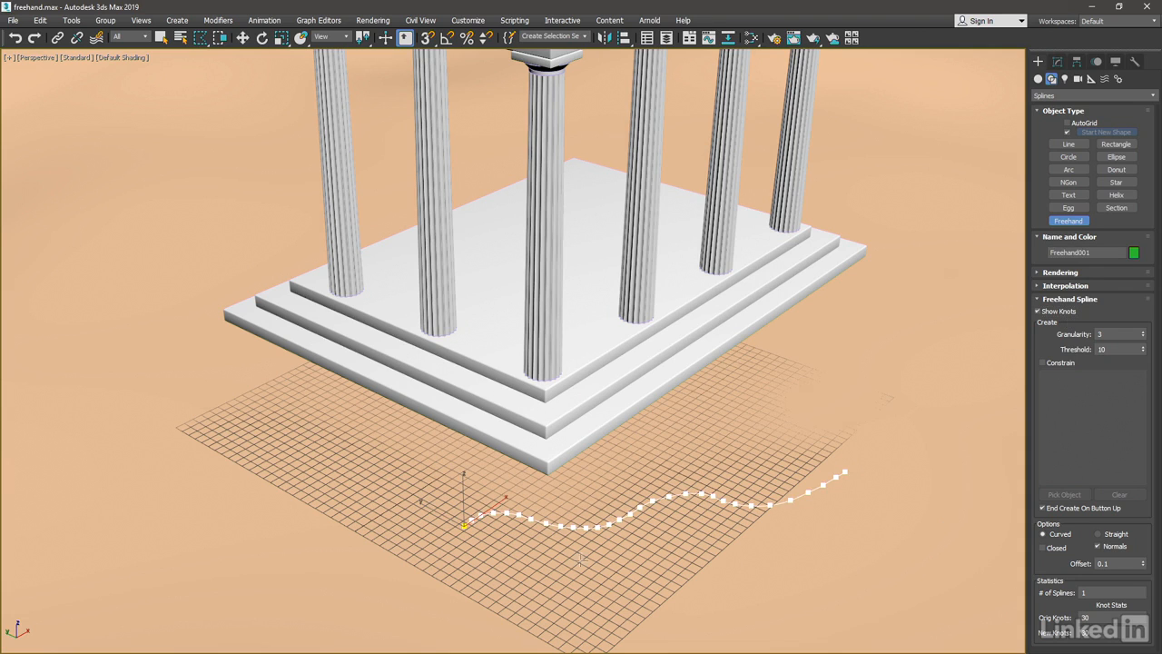
{"action": "right_click", "coordinate": [892, 526]}
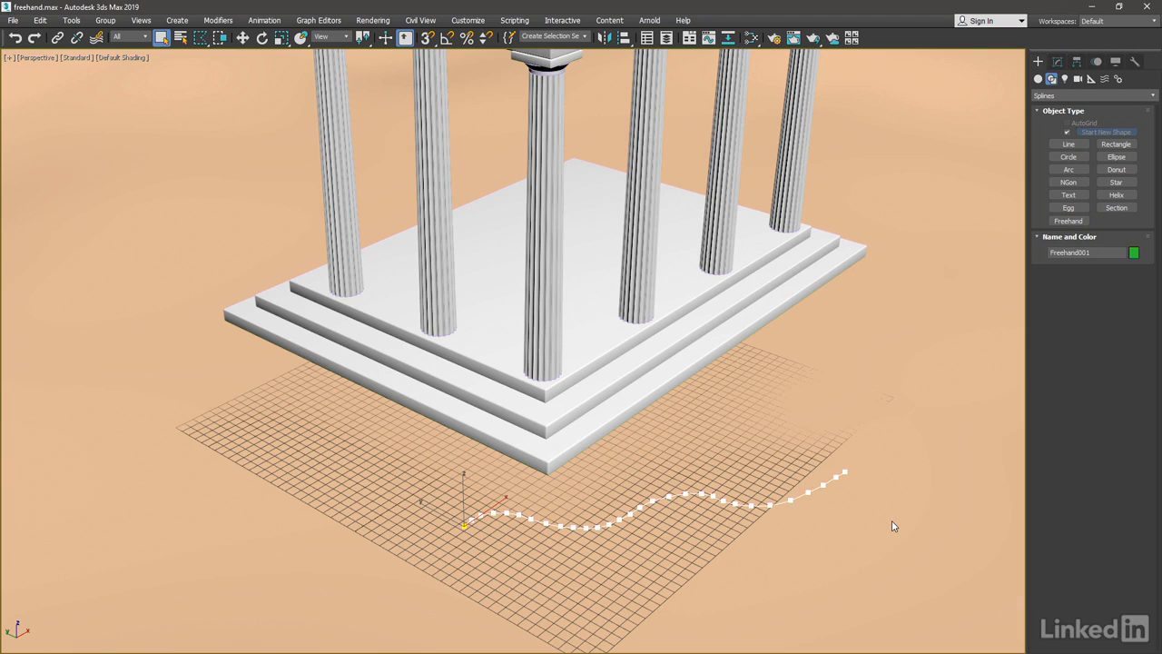
{"action": "key", "text": "Delete"}
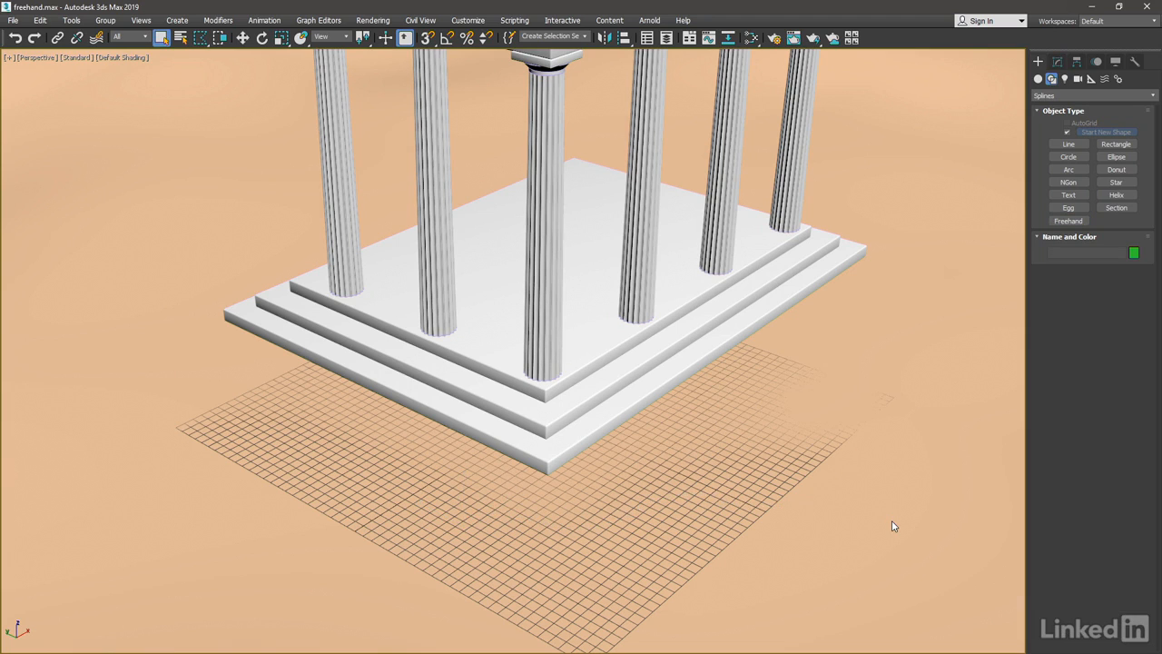
Disable End Create On Button Up and draw two roughly parallel strokes as one freehand shape, deleting the shape once drawn.
{"action": "left_click", "coordinate": [1068, 221]}
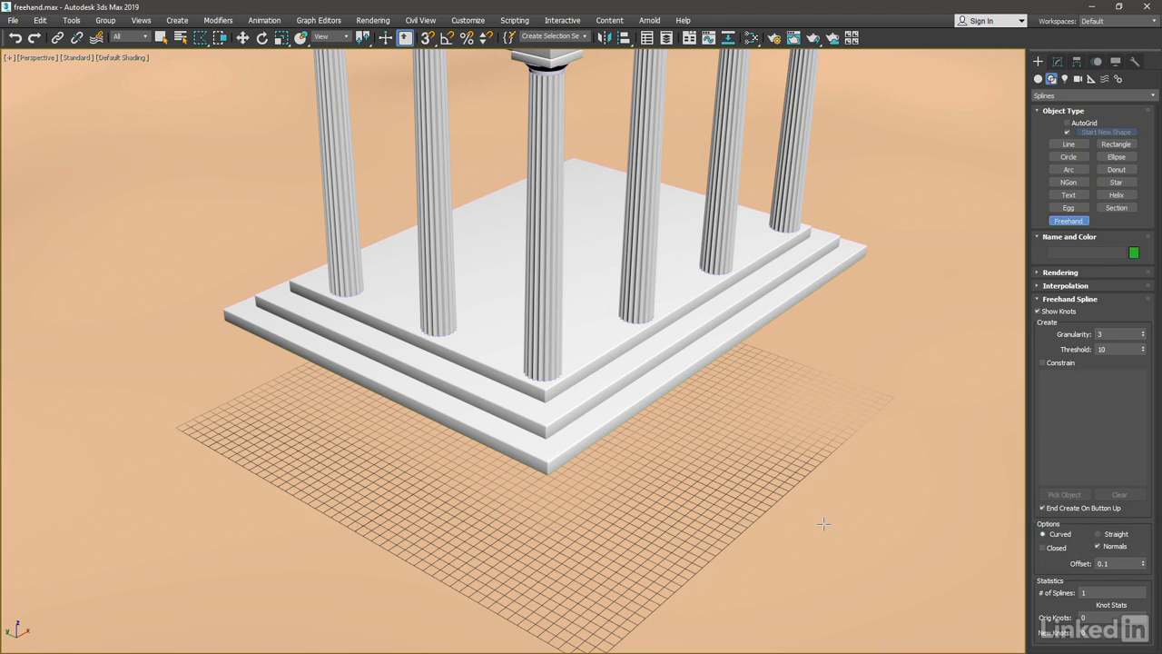
{"action": "left_click", "coordinate": [1042, 508]}
{"action": "left_click_drag", "start_coordinate": [364, 505], "coordinate": [770, 496]}
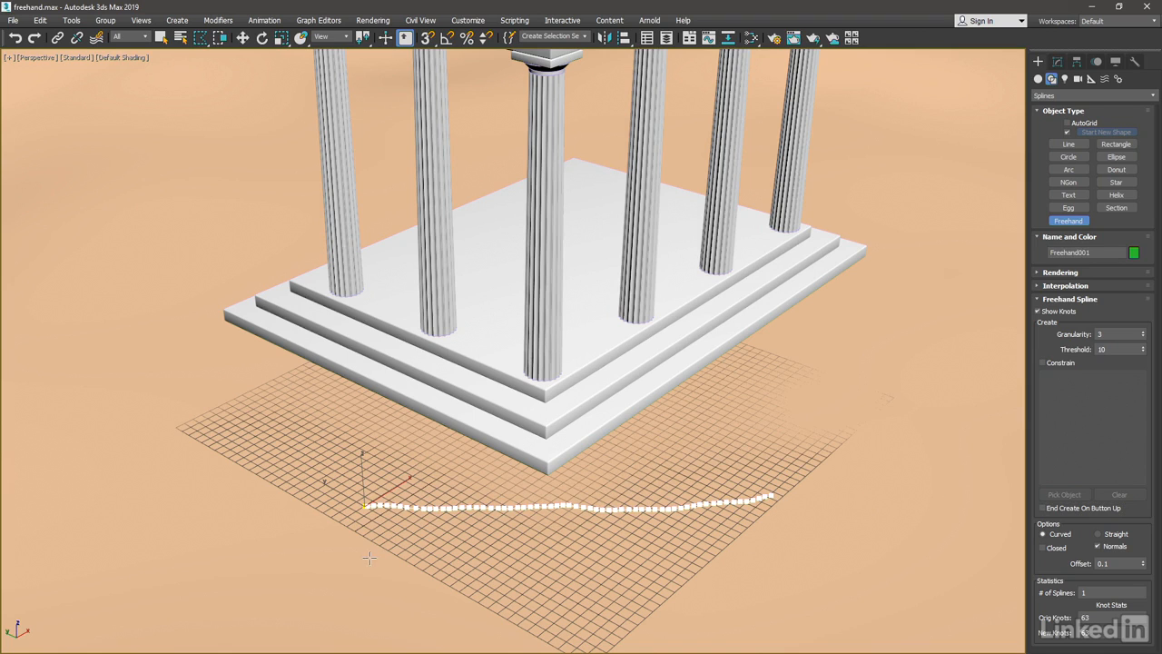
{"action": "mouse_move", "coordinate": [357, 558]}
{"action": "left_mouse_down"}
{"action": "mouse_move", "coordinate": [669, 573]}
{"action": "mouse_move", "coordinate": [779, 563]}
{"action": "left_mouse_up"}
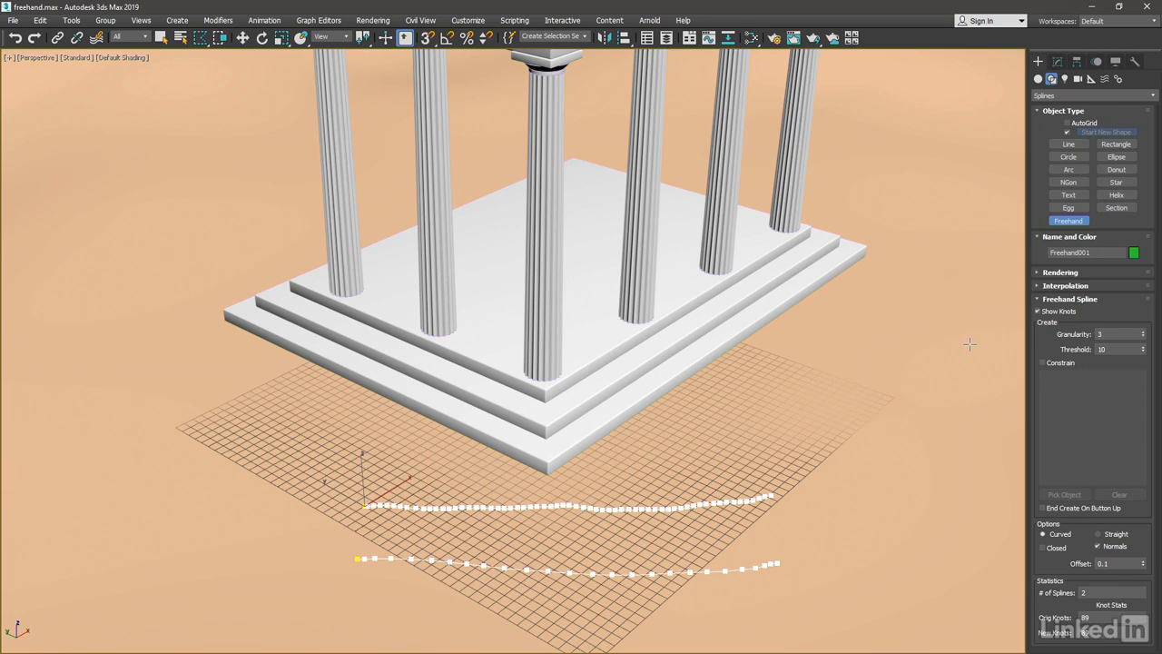
{"action": "right_click", "coordinate": [809, 425]}
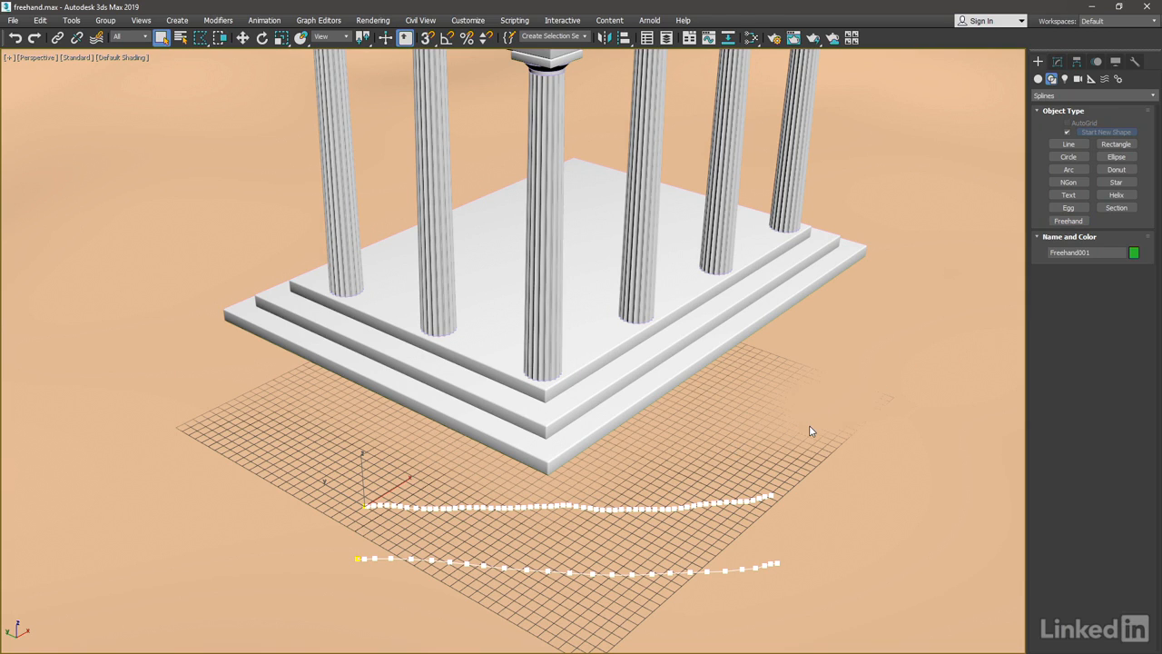
{"action": "key", "text": "Delete"}
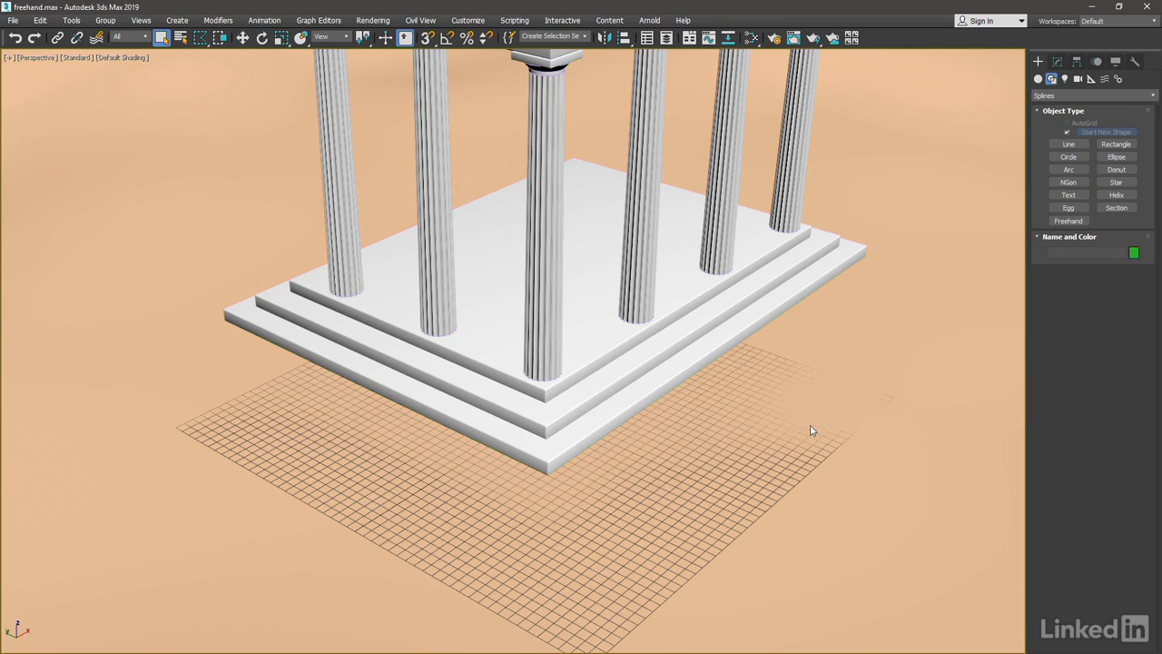
Draw a nearly straight freehand spline across the grid at the current granularity.
{"action": "left_click", "coordinate": [1068, 222]}
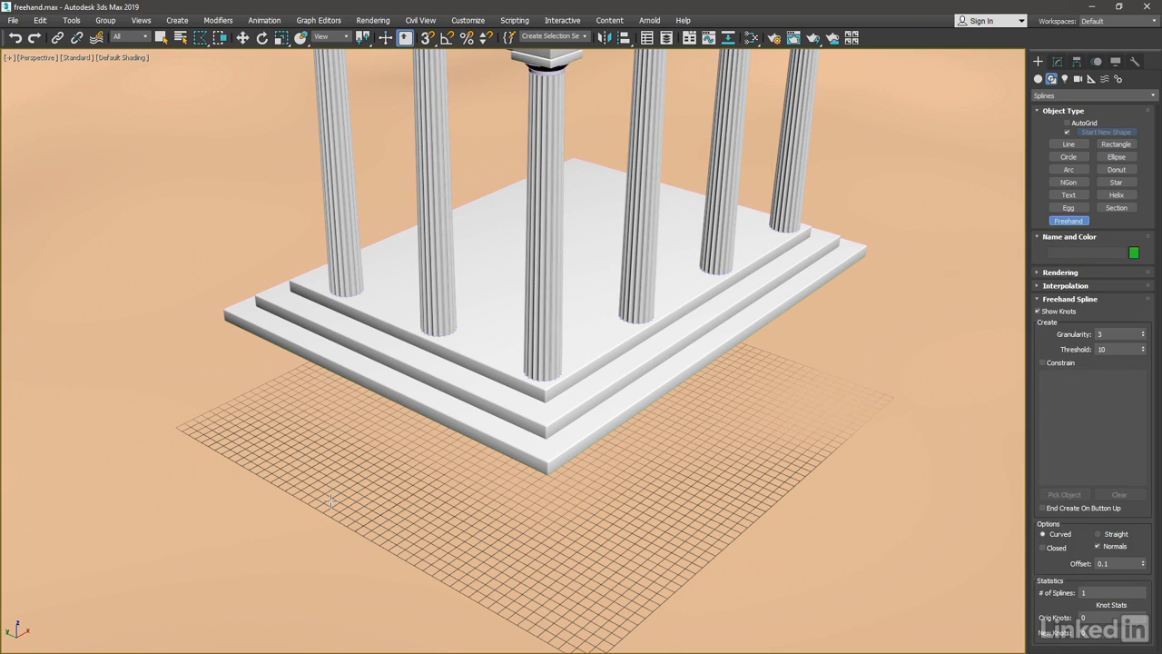
{"action": "left_click_drag", "start_coordinate": [330, 499], "coordinate": [767, 499]}
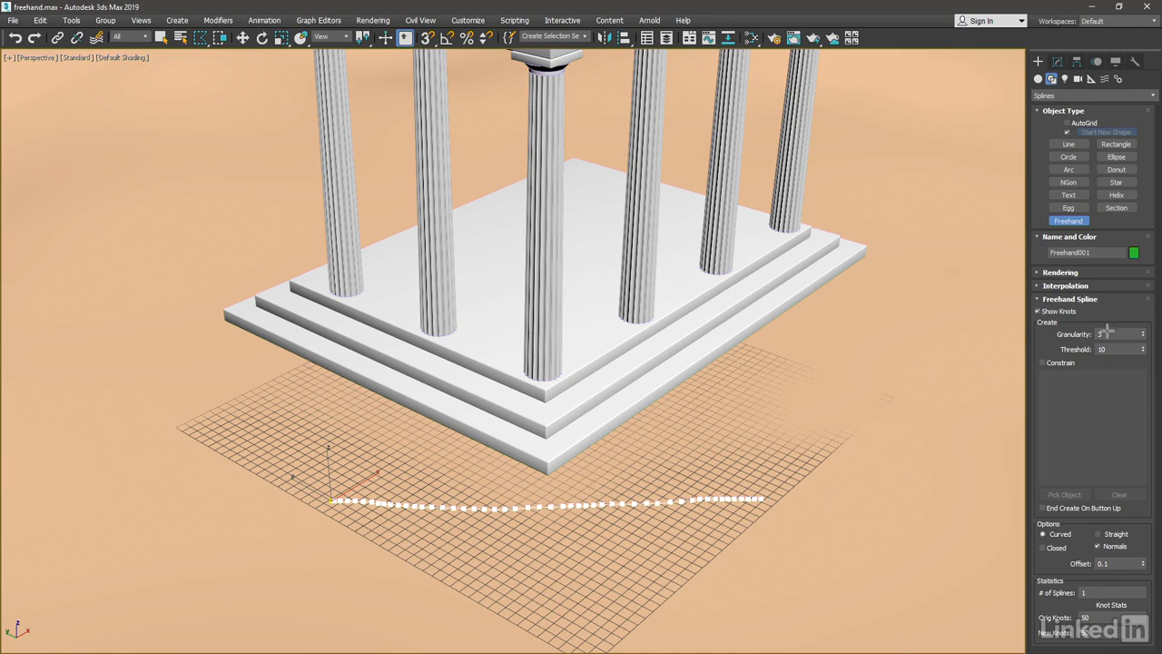
{"action": "right_click", "coordinate": [901, 359]}
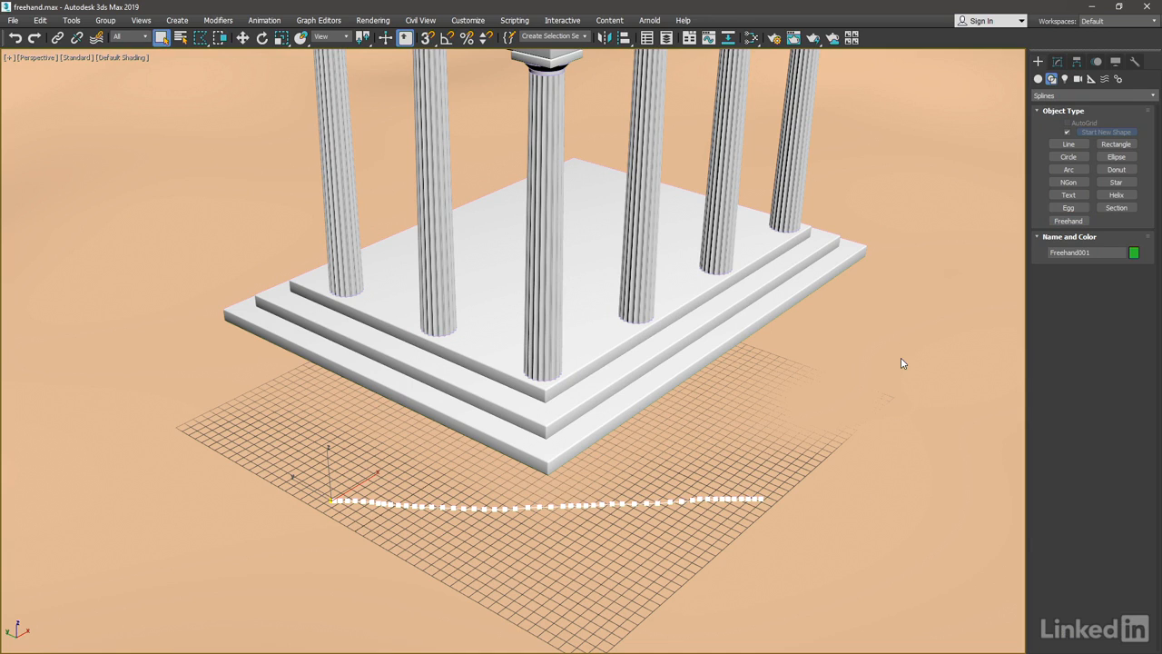
Set the Freehand tool's Granularity to 1 and draw a second spline in front of the first for comparison.
{"action": "left_click", "coordinate": [1069, 220]}
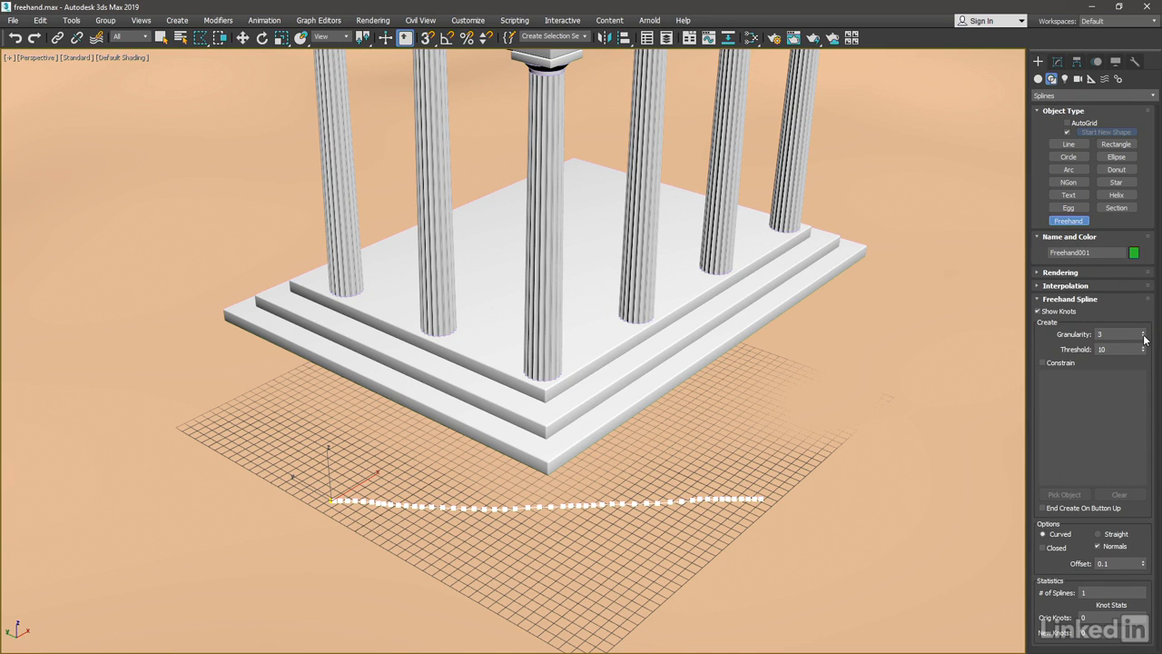
{"action": "right_click", "coordinate": [1144, 336]}
{"action": "left_click_drag", "start_coordinate": [328, 551], "coordinate": [771, 554]}
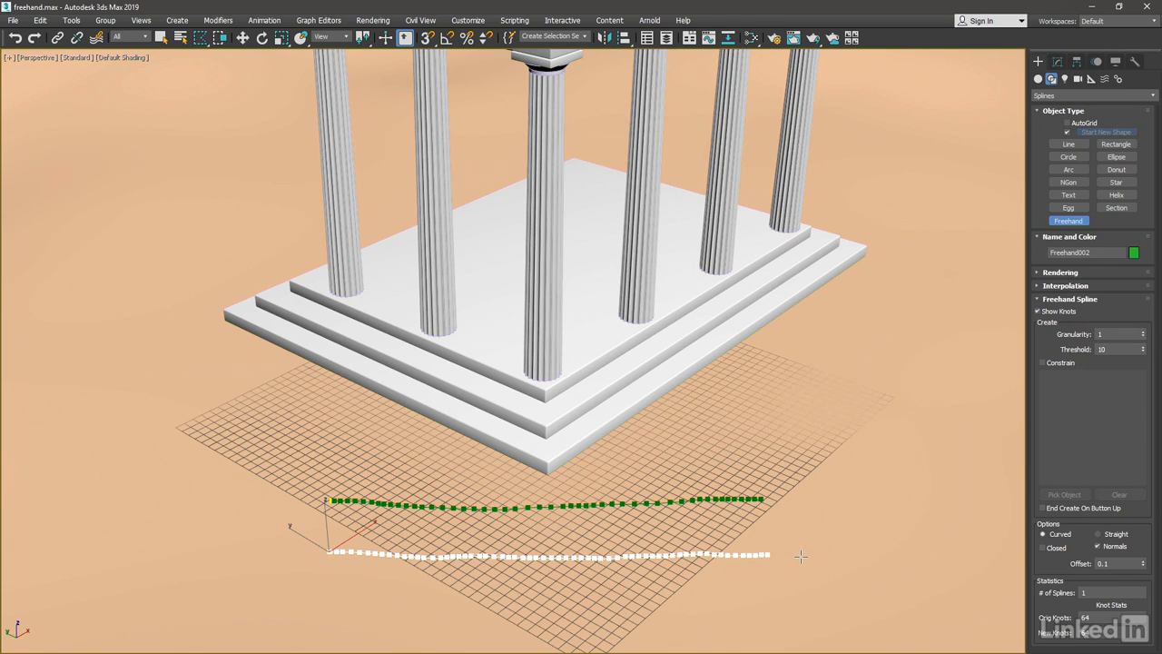
{"action": "right_click", "coordinate": [844, 481]}
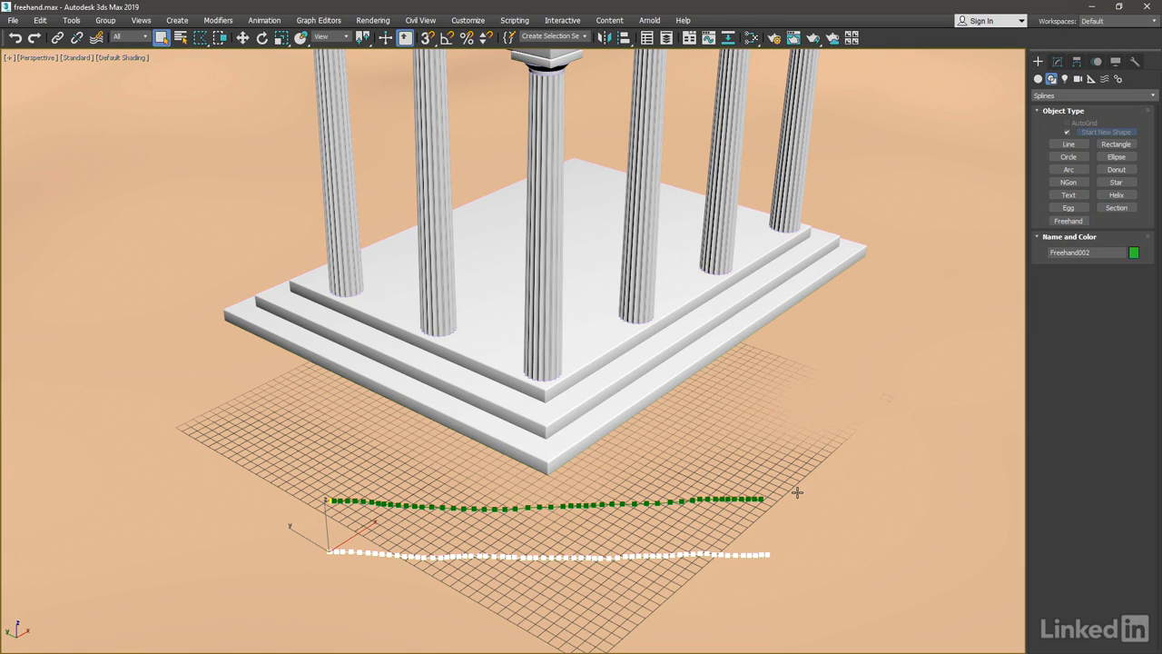
Delete both granularity comparison splines.
{"action": "left_click", "coordinate": [698, 499]}
{"action": "key", "text": "Delete"}
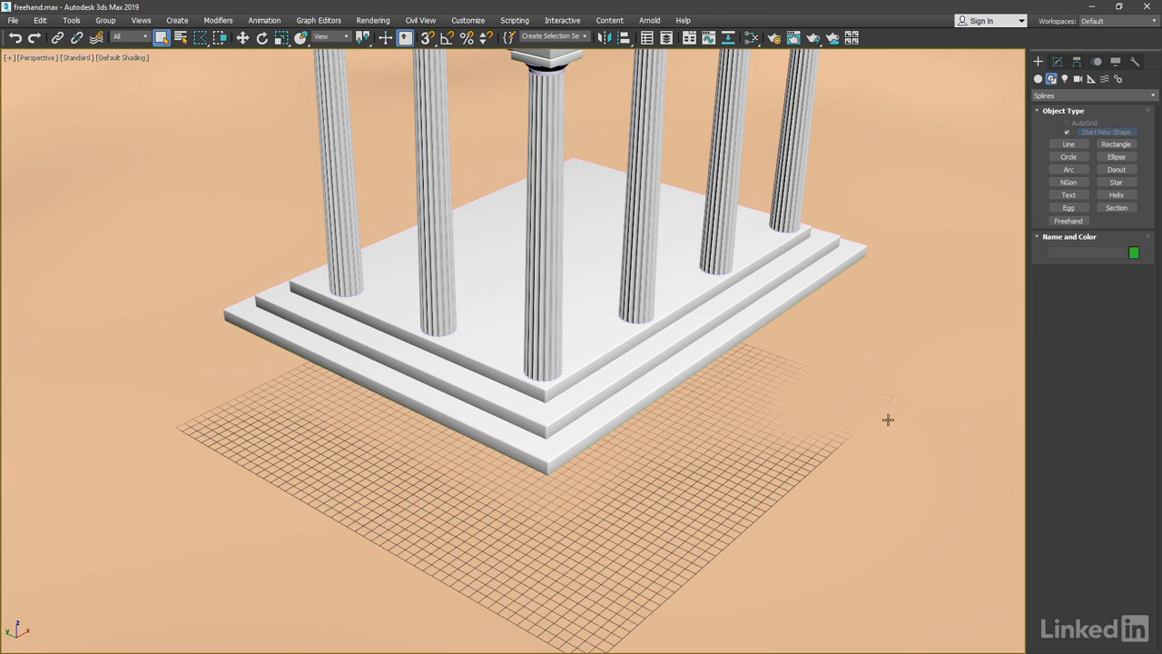
Draw a nearly straight freehand spline across the grid at the current threshold.
{"action": "left_click", "coordinate": [1068, 221]}
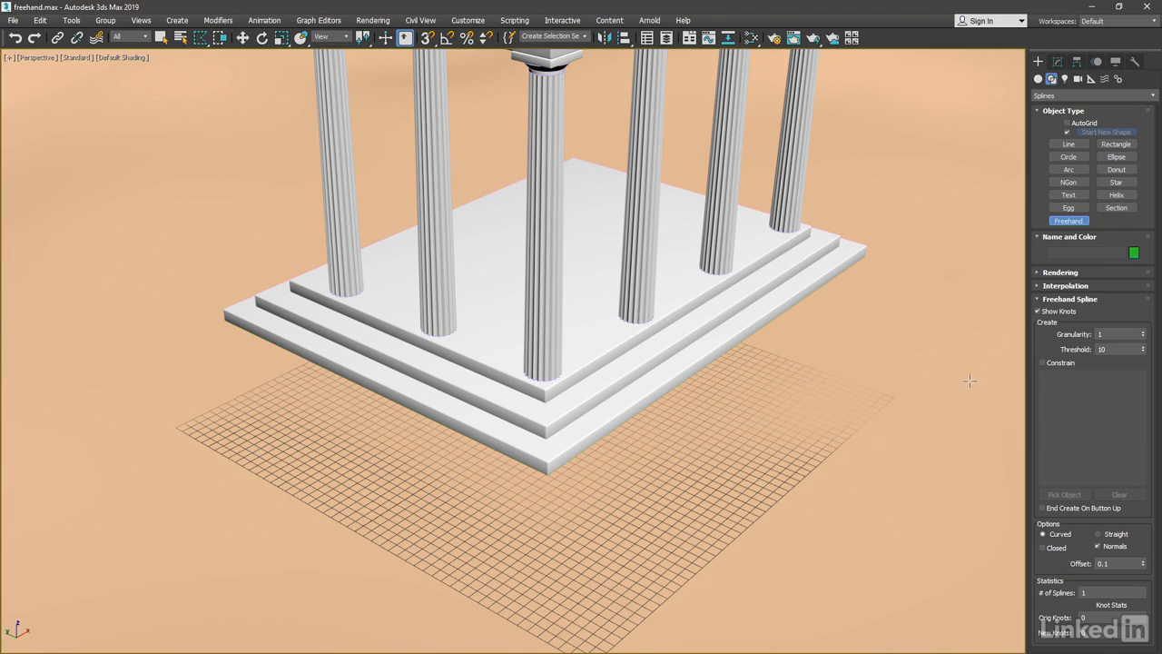
{"action": "left_click_drag", "start_coordinate": [337, 489], "coordinate": [770, 483]}
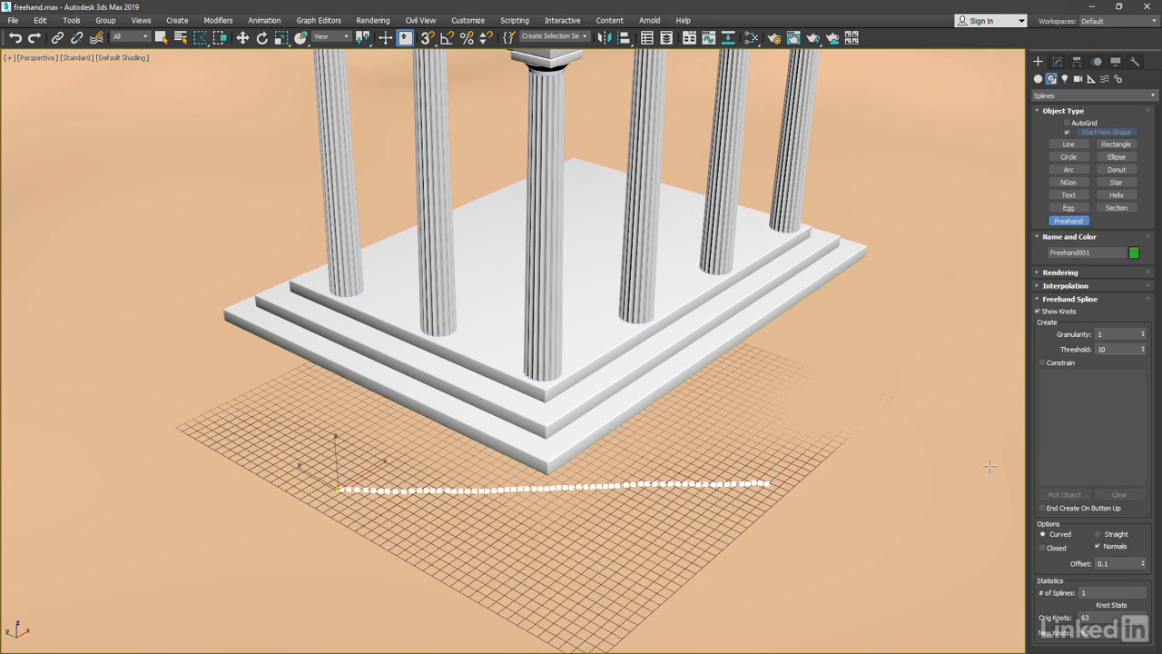
{"action": "right_click", "coordinate": [946, 281]}
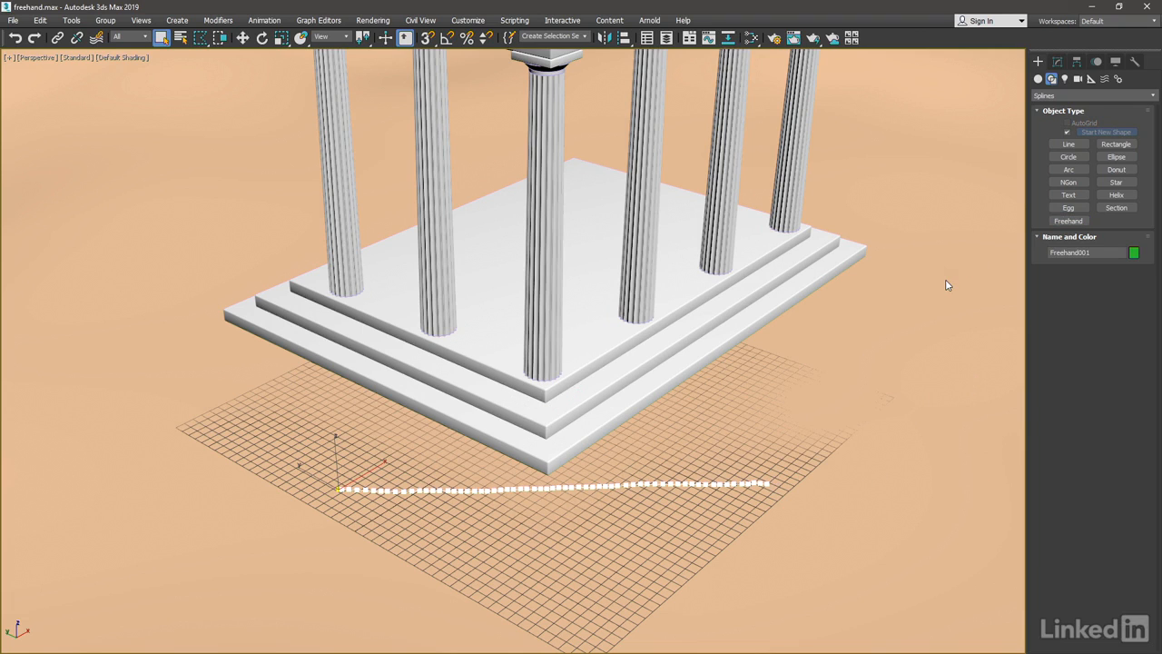
Set the Freehand tool's Threshold to 100 and draw a second spline in front of the first for comparison.
{"action": "left_click", "coordinate": [1069, 221]}
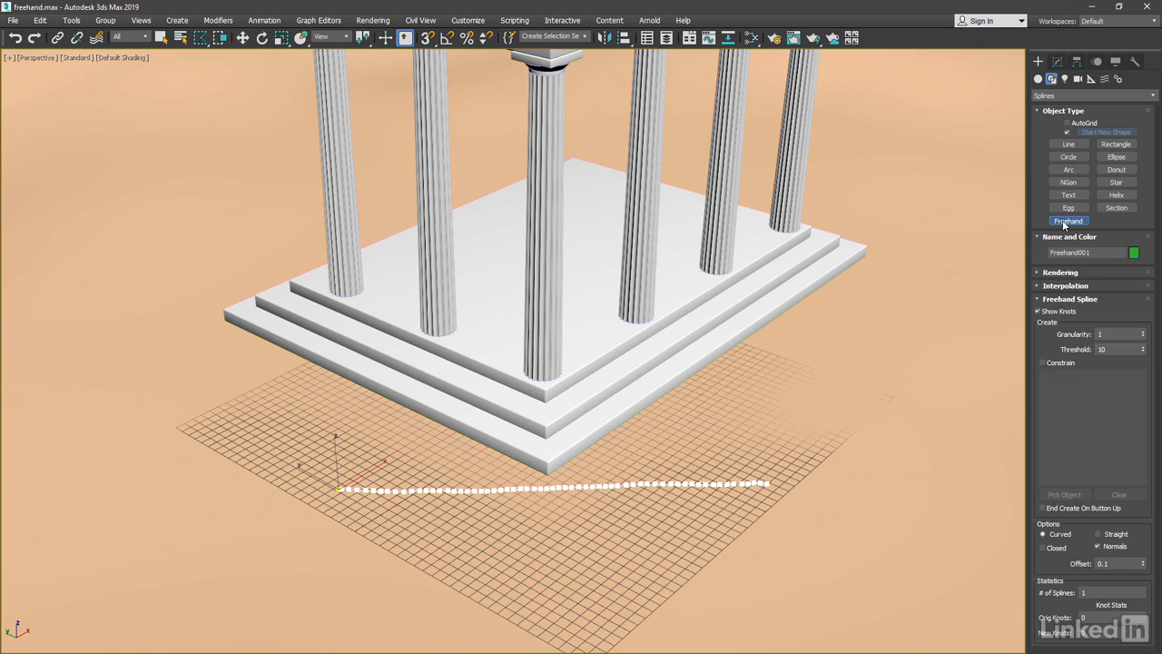
{"action": "double_click", "coordinate": [1116, 349]}
{"action": "type", "text": "100"}
{"action": "left_click_drag", "start_coordinate": [343, 551], "coordinate": [775, 548]}
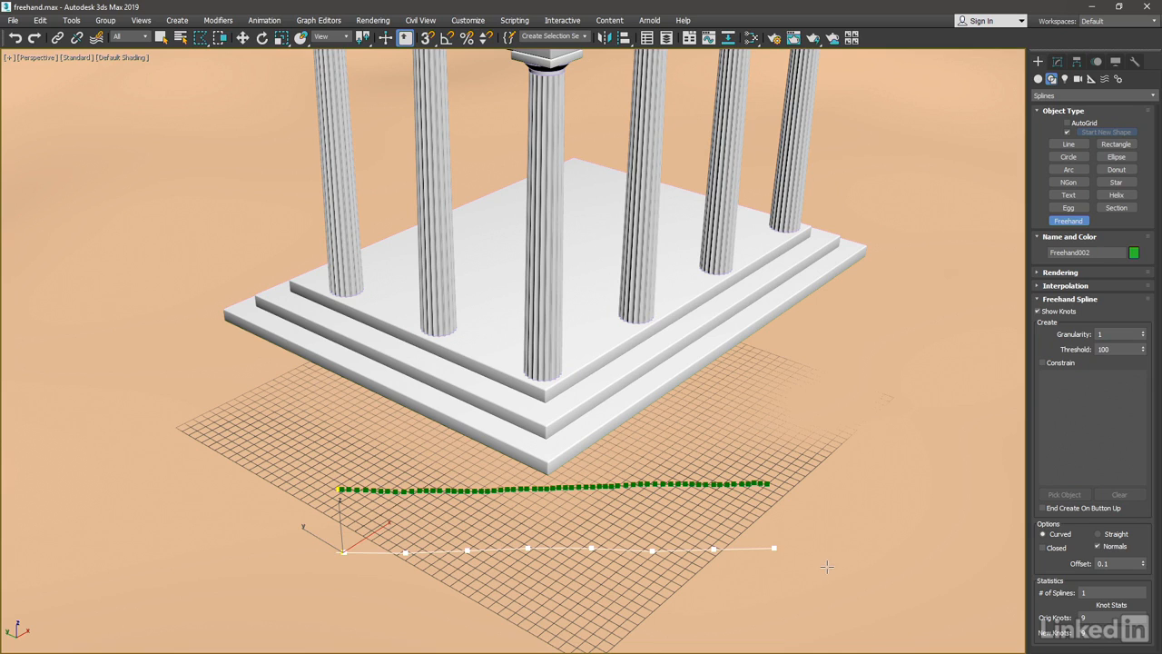
{"action": "right_click", "coordinate": [870, 405]}
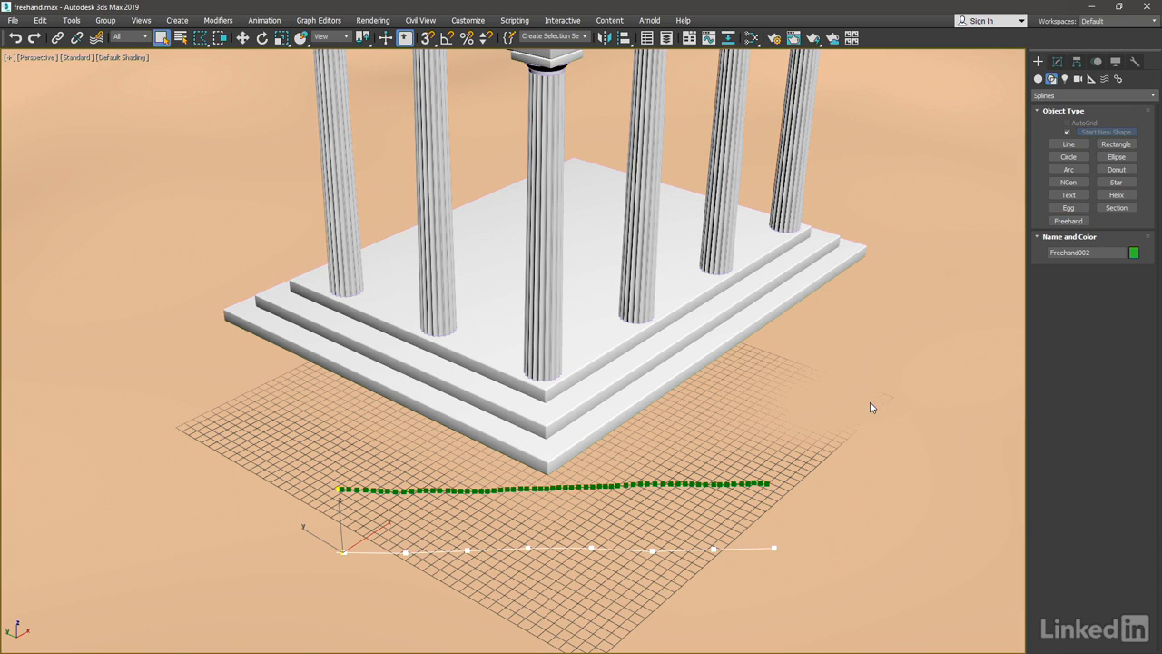
Delete the threshold comparison splines from the grid.
{"action": "left_click", "coordinate": [714, 484]}
{"action": "key", "text": "Delete"}
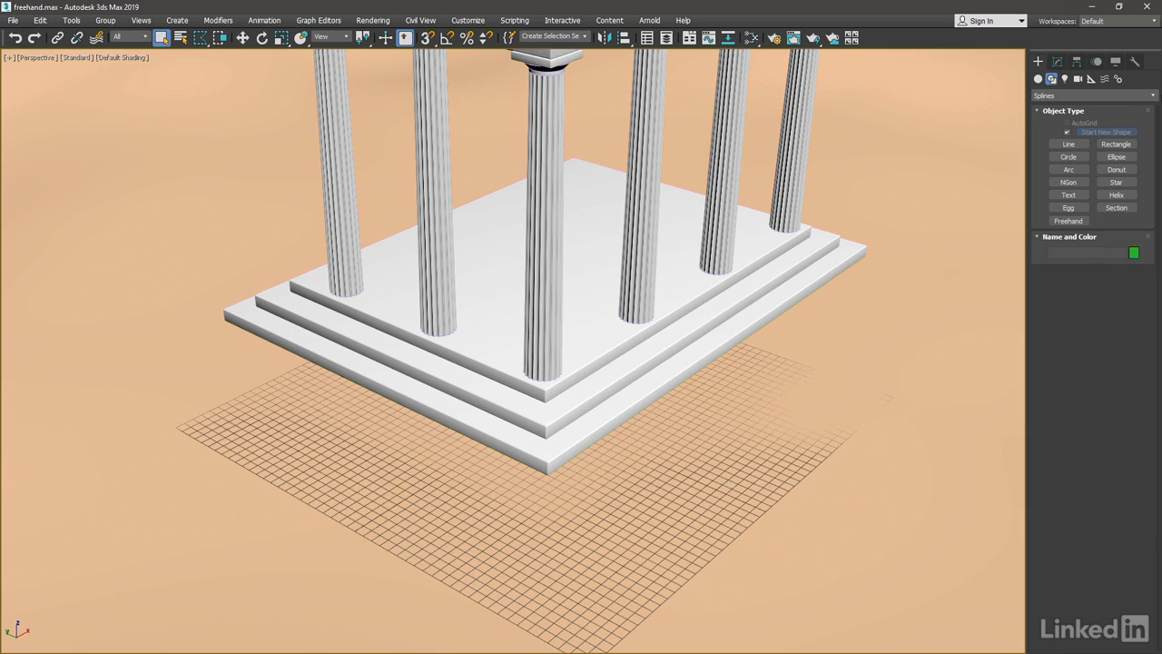
Restart the Freehand tool with its Threshold set to 1.
{"action": "left_click", "coordinate": [1082, 221]}
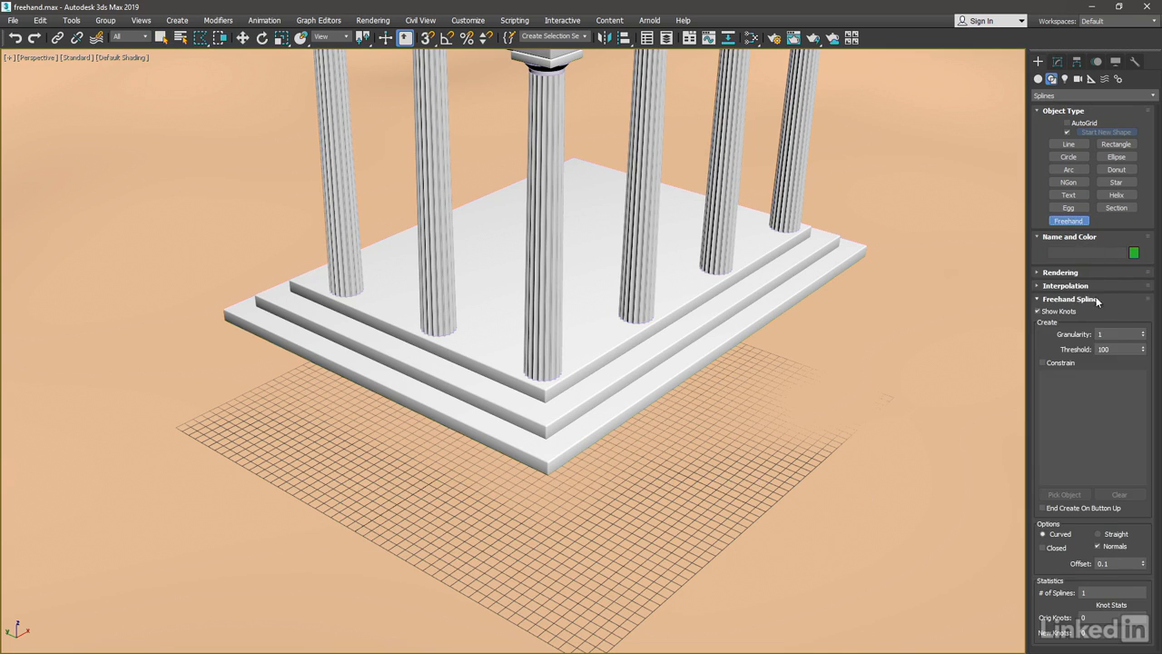
{"action": "double_click", "coordinate": [1104, 349]}
{"action": "type", "text": "1"}
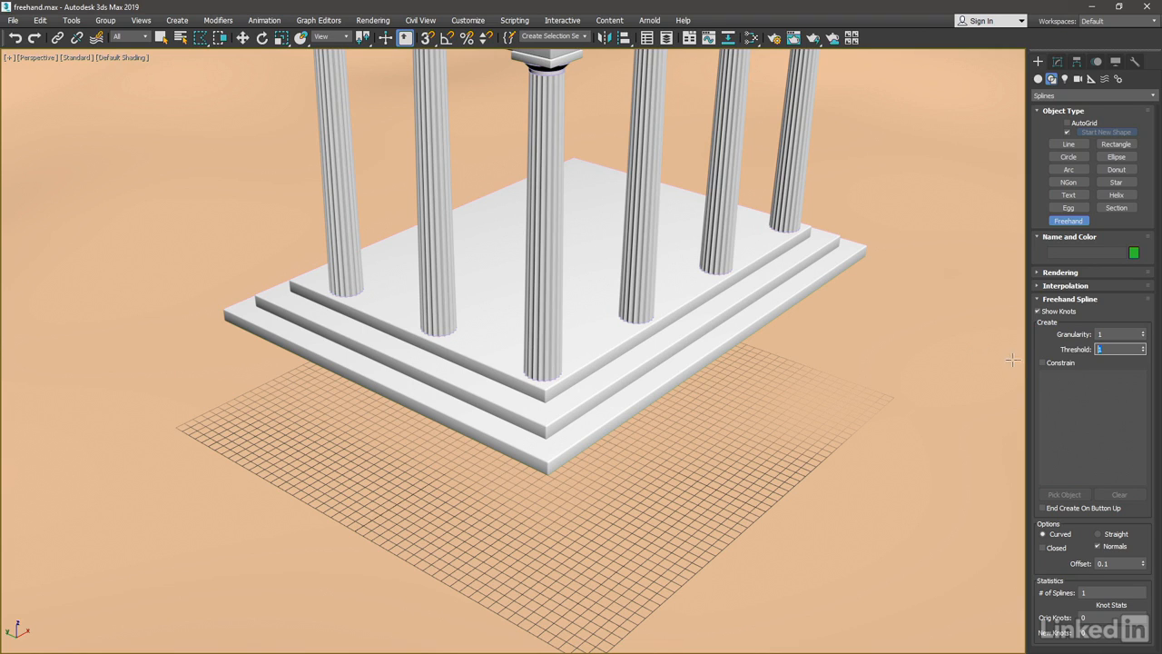
Enable Constrain and pick the terrain, step03, step02, step01 and column01 as the freehand spline's constraining objects.
{"action": "left_click", "coordinate": [1043, 363]}
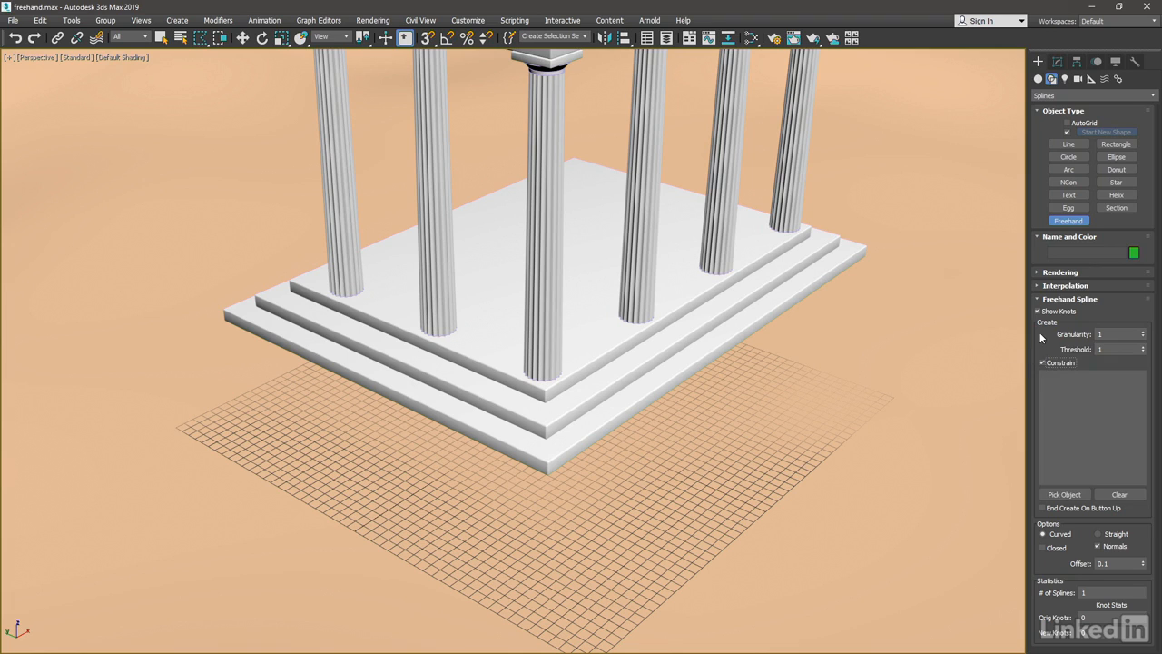
{"action": "left_click", "coordinate": [1083, 496]}
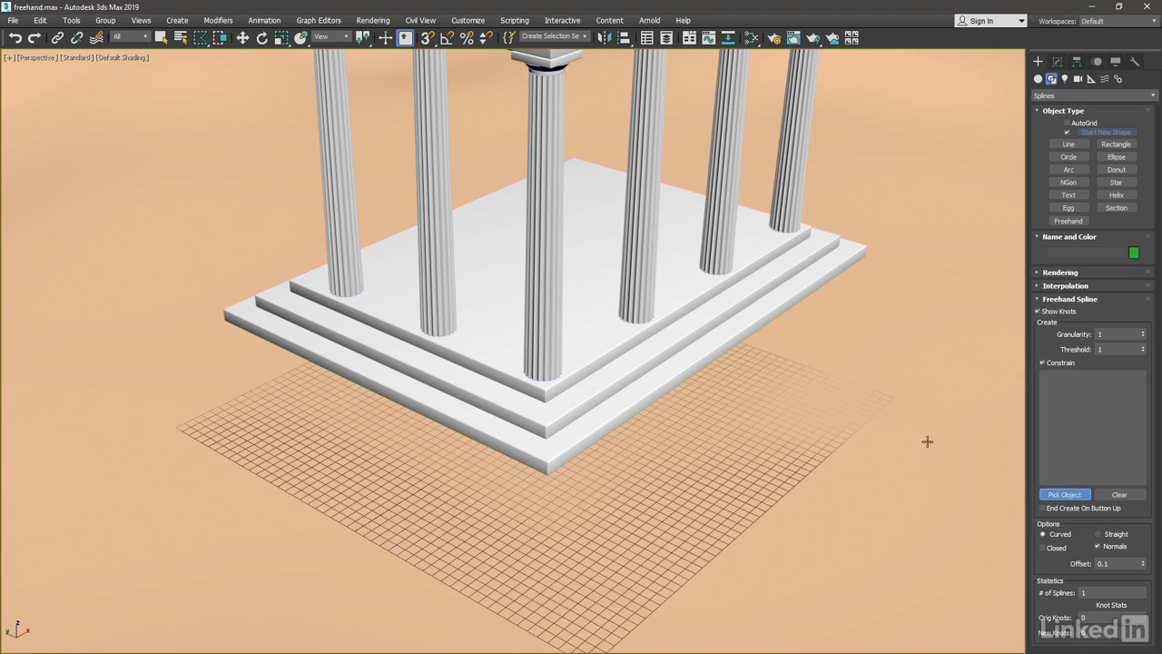
{"action": "left_click", "coordinate": [819, 348]}
{"action": "left_click", "coordinate": [666, 371]}
{"action": "left_click", "coordinate": [633, 353]}
{"action": "left_click", "coordinate": [607, 340]}
{"action": "left_click", "coordinate": [542, 311]}
{"action": "left_click", "coordinate": [1059, 494]}
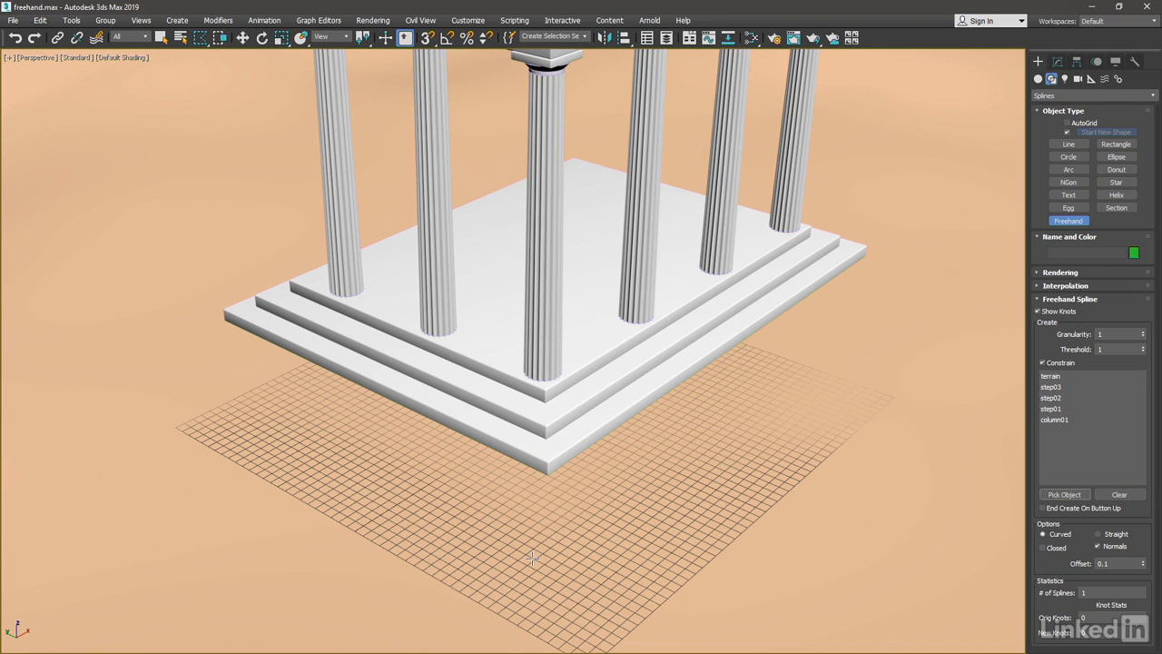
Draw two constrained freehand splines from the terrain in front of the temple corner, over the steps and up column01.
{"action": "left_click_drag", "start_coordinate": [522, 563], "coordinate": [542, 200]}
{"action": "mouse_move", "coordinate": [635, 445]}
{"action": "middle_mouse_down", "text": "alt"}
{"action": "mouse_move", "coordinate": [672, 441]}
{"action": "mouse_move", "coordinate": [600, 468]}
{"action": "middle_mouse_up", "text": "alt"}
{"action": "left_click_drag", "start_coordinate": [463, 538], "coordinate": [469, 229]}
Add two more freehand splines running from the sand beside the temple corner over the steps and up column01.
{"action": "scroll", "coordinate": [569, 433], "scroll_direction": "up", "scroll_amount": 5}
{"action": "middle_click_drag", "start_coordinate": [569, 434], "coordinate": [645, 411]}
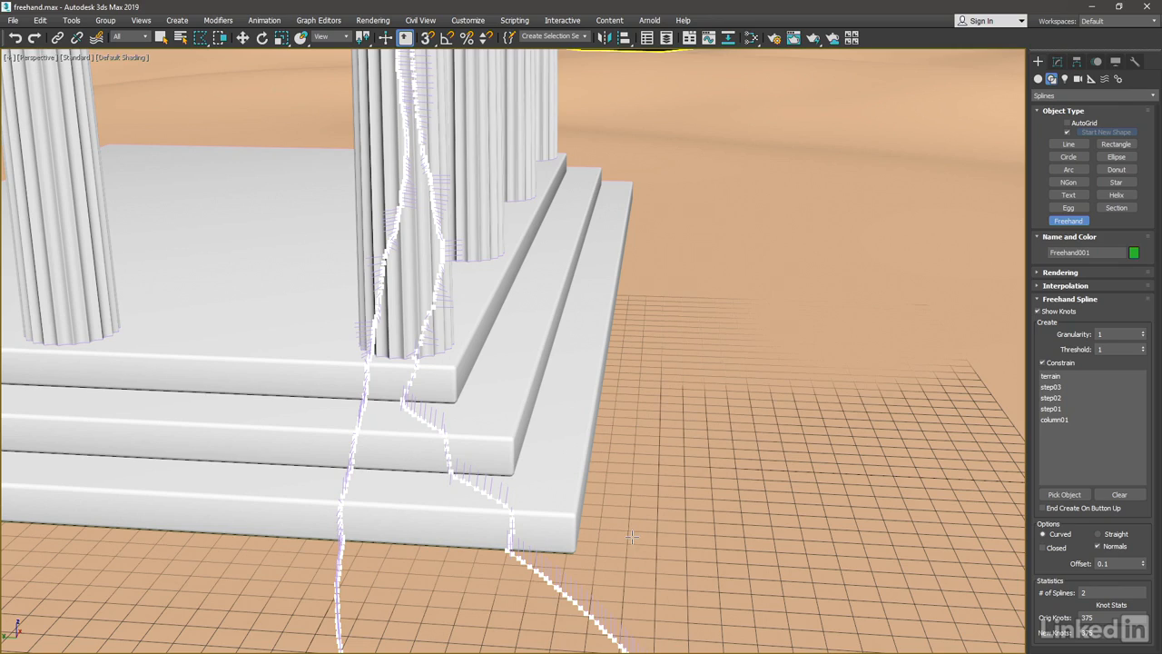
{"action": "middle_click_drag", "start_coordinate": [632, 535], "coordinate": [705, 542], "text": "alt"}
{"action": "mouse_move", "coordinate": [725, 546]}
{"action": "left_mouse_down"}
{"action": "mouse_move", "coordinate": [734, 277]}
{"action": "mouse_move", "coordinate": [760, 83]}
{"action": "mouse_move", "coordinate": [752, 36]}
{"action": "left_mouse_up"}
{"action": "mouse_move", "coordinate": [799, 317]}
{"action": "middle_mouse_down", "text": "alt"}
{"action": "mouse_move", "coordinate": [652, 551]}
{"action": "mouse_move", "coordinate": [669, 544]}
{"action": "mouse_move", "coordinate": [628, 379]}
{"action": "middle_mouse_up", "text": "alt"}
{"action": "mouse_move", "coordinate": [570, 581]}
{"action": "left_mouse_down"}
{"action": "mouse_move", "coordinate": [576, 243]}
{"action": "mouse_move", "coordinate": [563, 53]}
{"action": "left_mouse_up"}
Draw the last two freehand splines up column01 from the other side of the temple corner and finish the Freehand tool.
{"action": "middle_click_drag", "start_coordinate": [517, 435], "coordinate": [548, 421], "text": "alt"}
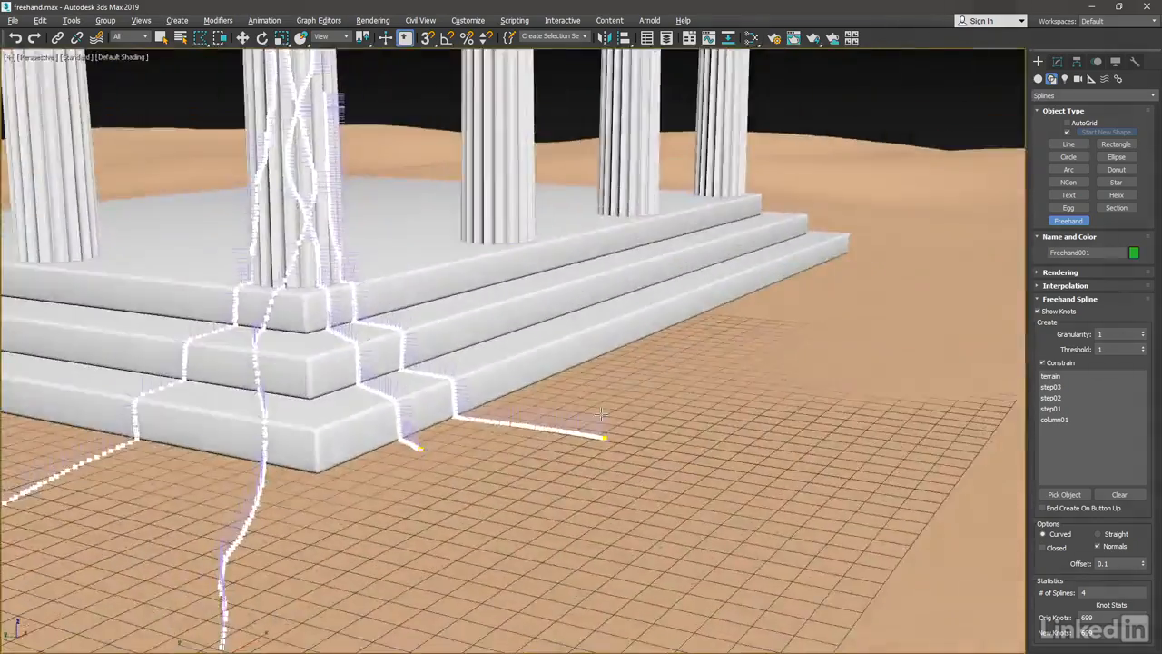
{"action": "middle_click_drag", "start_coordinate": [599, 414], "coordinate": [726, 411], "text": "alt"}
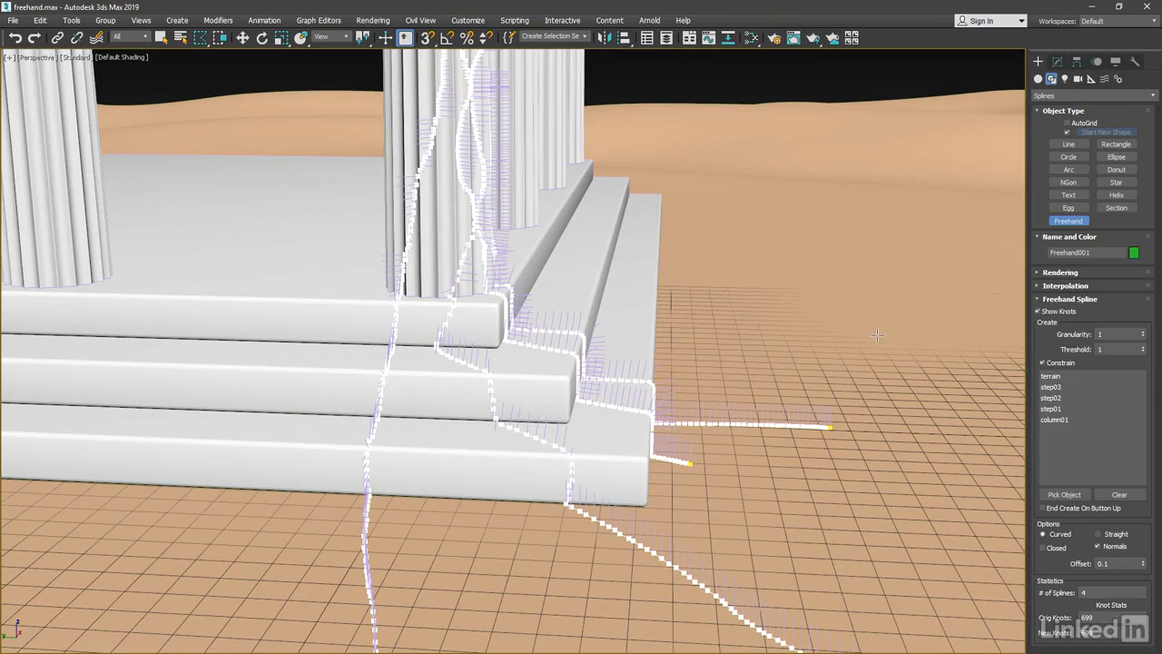
{"action": "middle_click_drag", "start_coordinate": [518, 433], "coordinate": [563, 442], "text": "alt"}
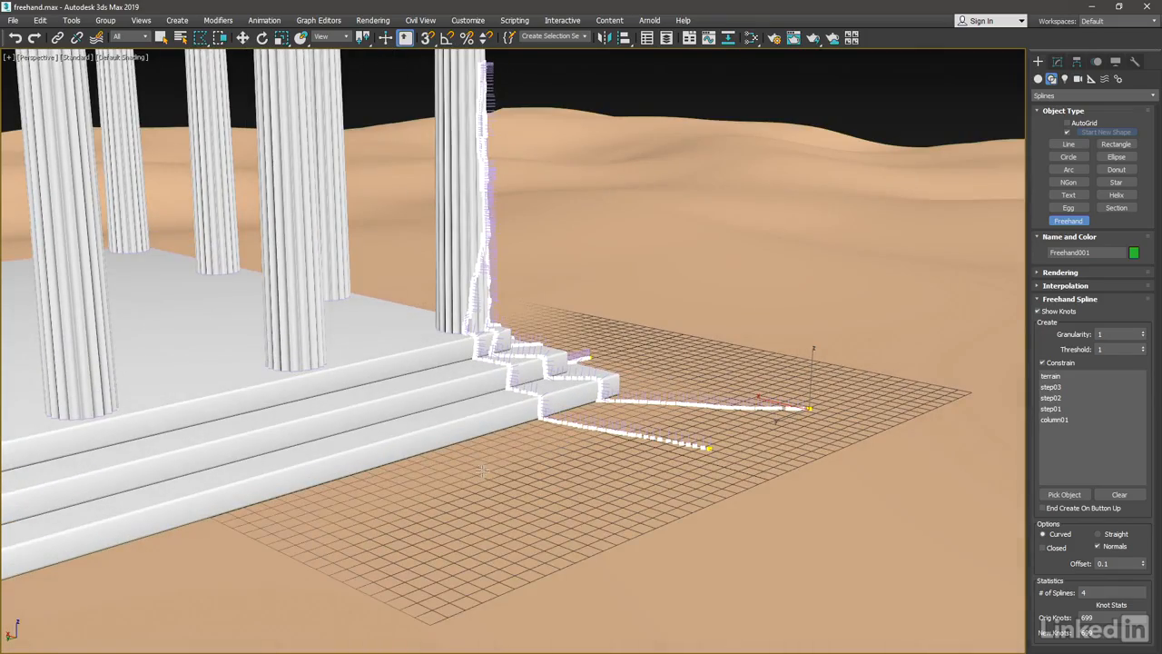
{"action": "mouse_move", "coordinate": [482, 471]}
{"action": "left_mouse_down"}
{"action": "mouse_move", "coordinate": [486, 322]}
{"action": "mouse_move", "coordinate": [454, 151]}
{"action": "mouse_move", "coordinate": [454, 67]}
{"action": "left_mouse_up"}
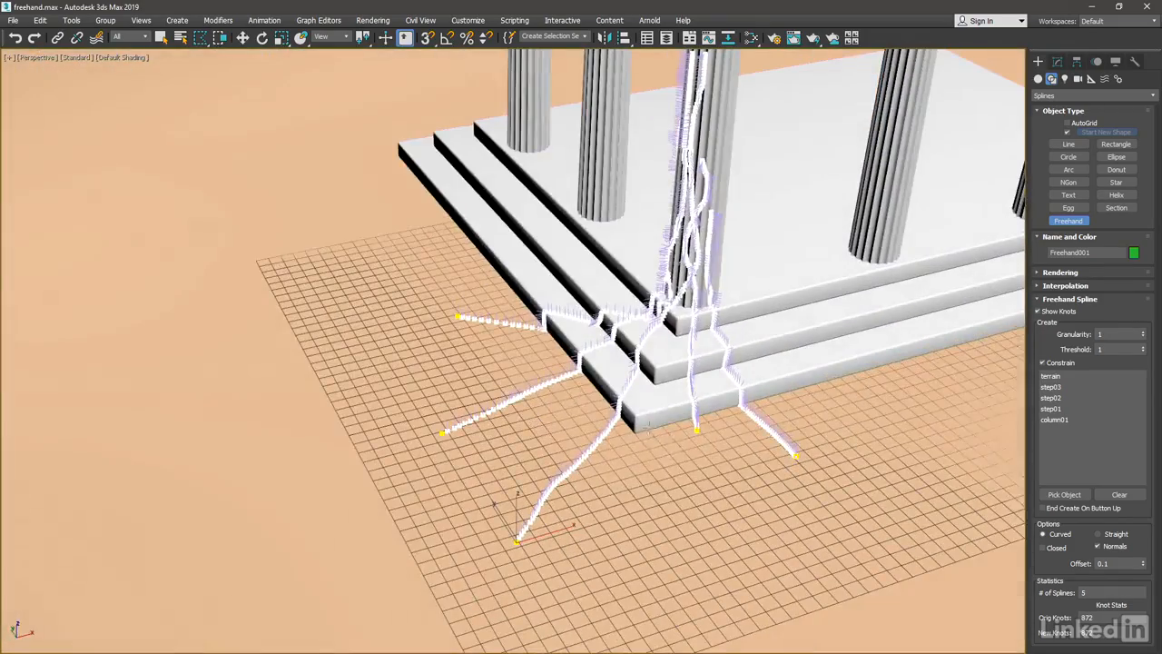
{"action": "mouse_move", "coordinate": [673, 468]}
{"action": "left_mouse_down"}
{"action": "mouse_move", "coordinate": [650, 396]}
{"action": "mouse_move", "coordinate": [704, 74]}
{"action": "left_mouse_up"}
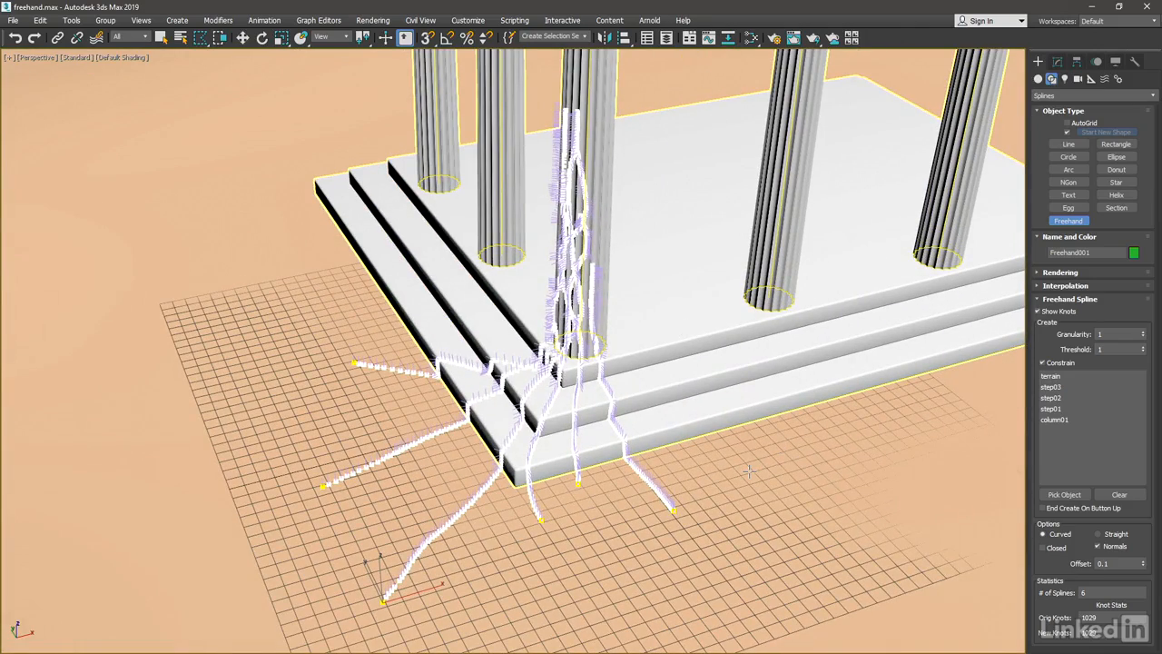
{"action": "right_click", "coordinate": [752, 475]}
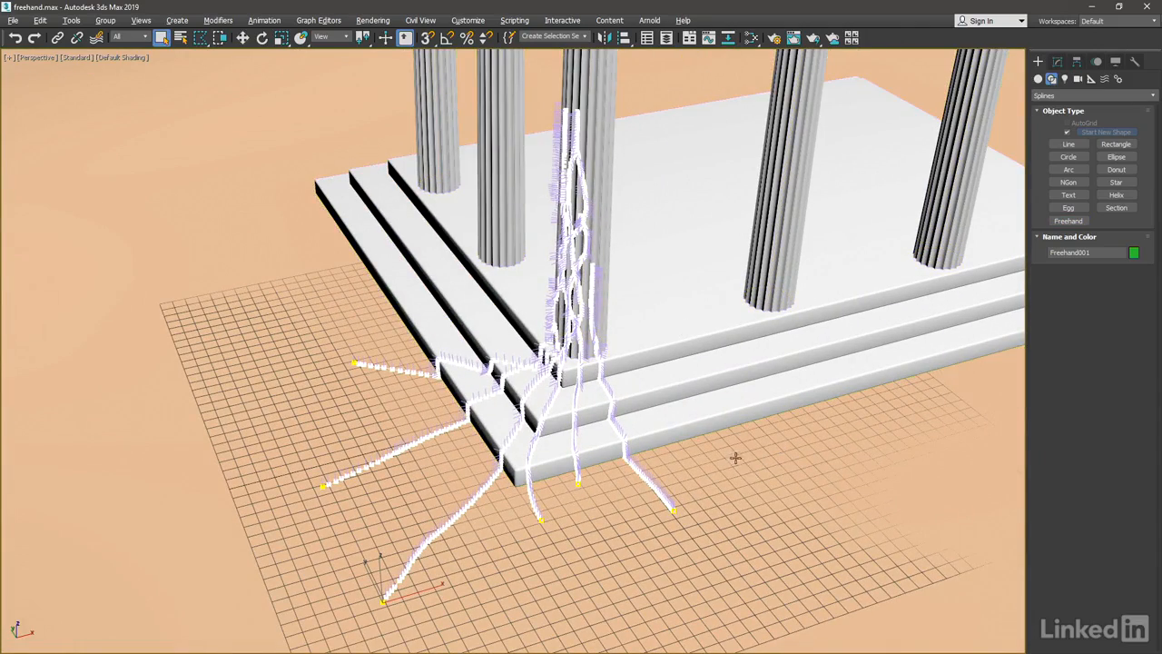
Turn off the display of Normals and Show Knots for the freehand spline object.
{"action": "middle_click_drag", "start_coordinate": [734, 460], "coordinate": [758, 445], "text": "alt"}
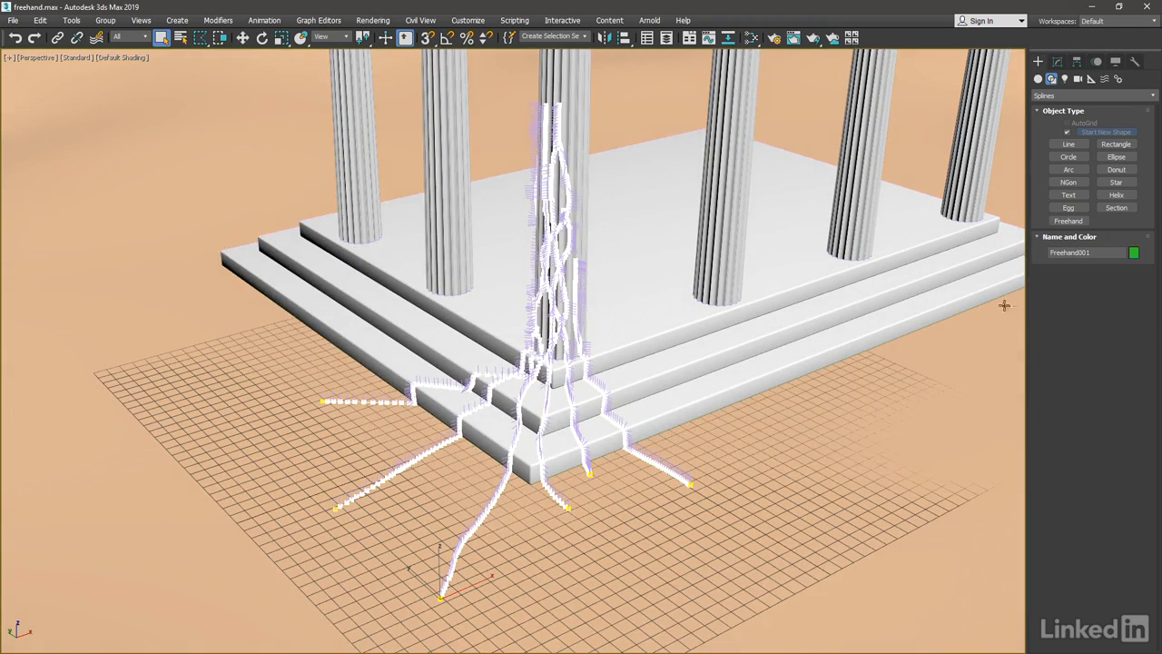
{"action": "left_click", "coordinate": [1058, 61]}
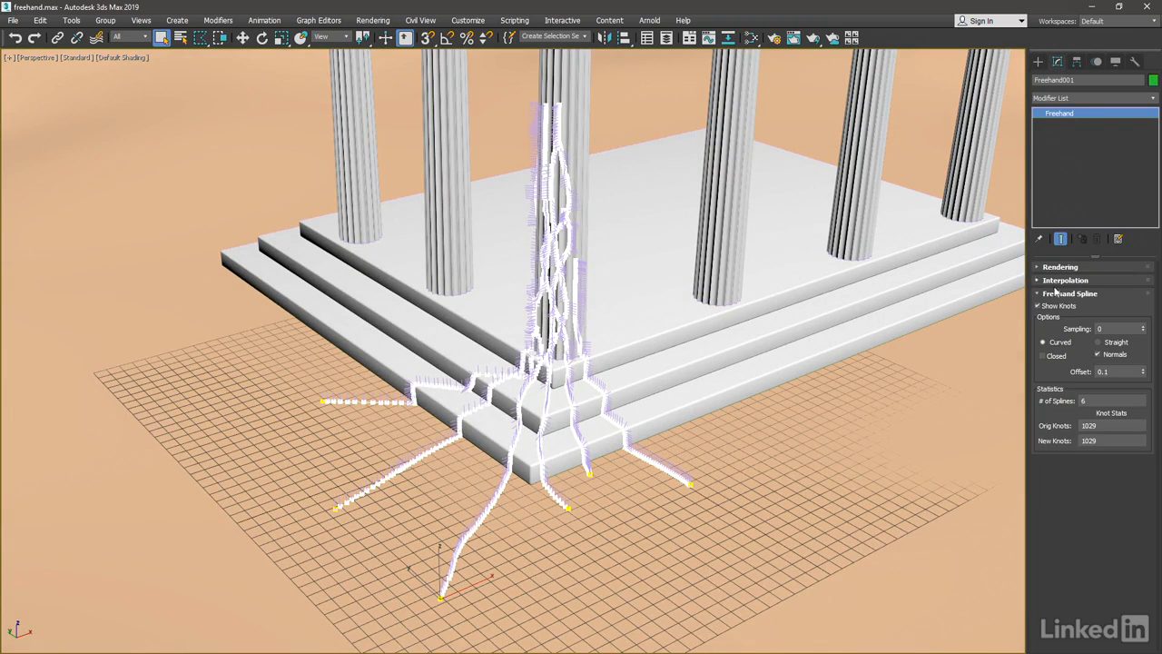
{"action": "left_click", "coordinate": [1099, 355]}
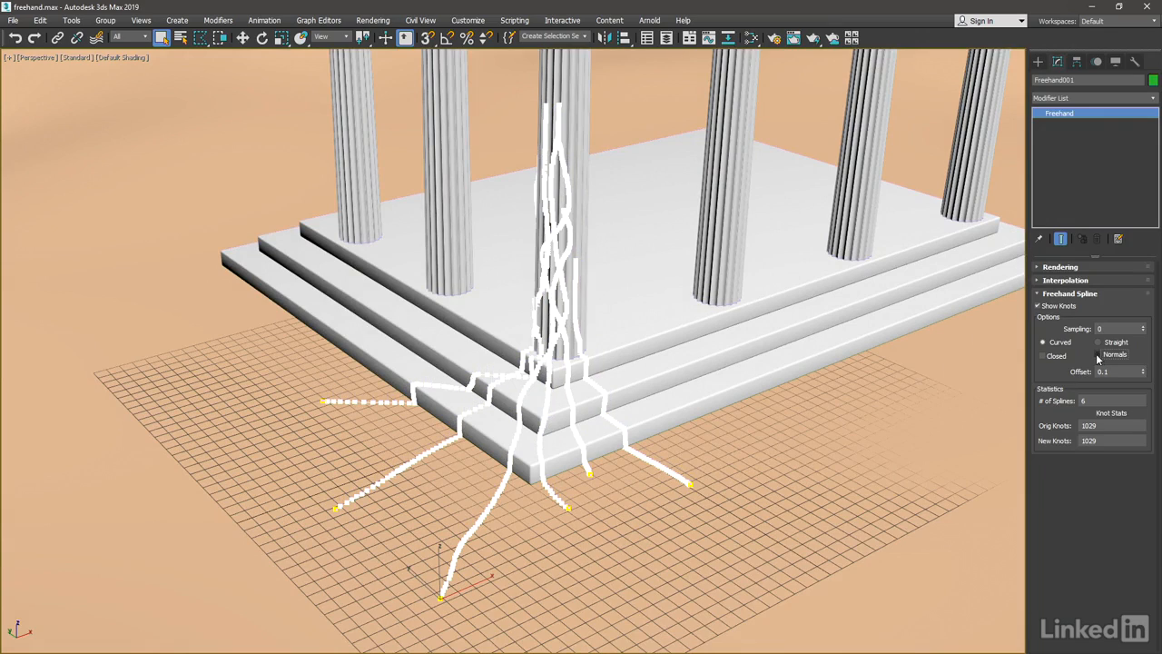
{"action": "left_click", "coordinate": [1038, 306]}
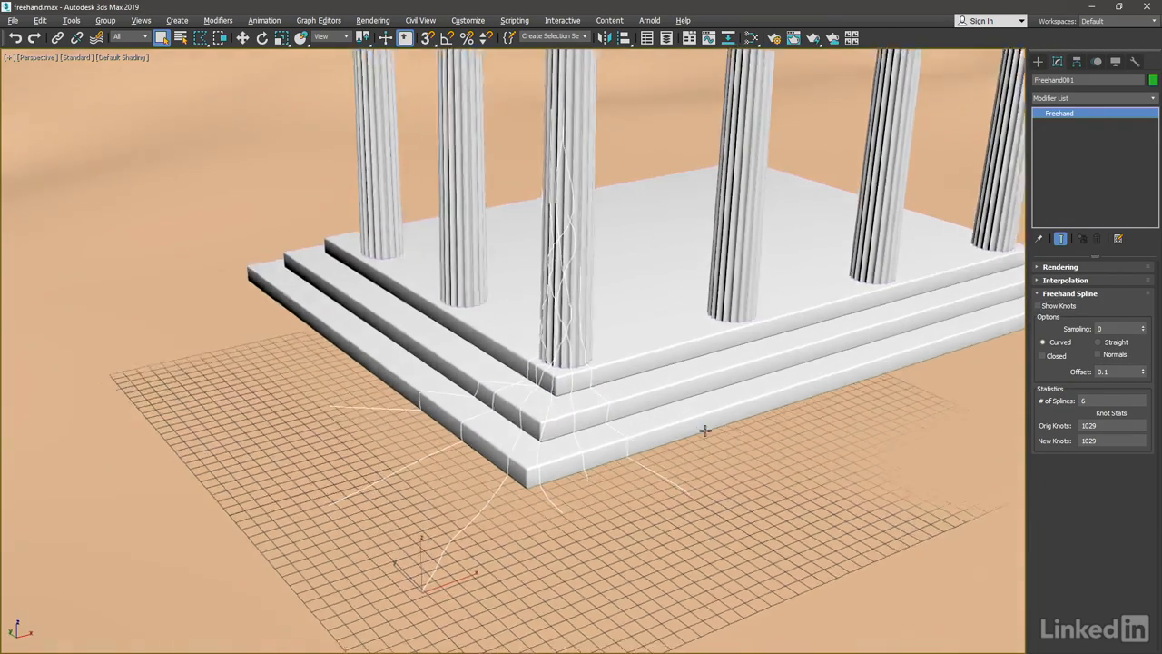
Set the freehand spline's Offset to 0.2 to lift the curves off the steps and column.
{"action": "scroll", "coordinate": [704, 430], "scroll_direction": "up", "scroll_amount": 8}
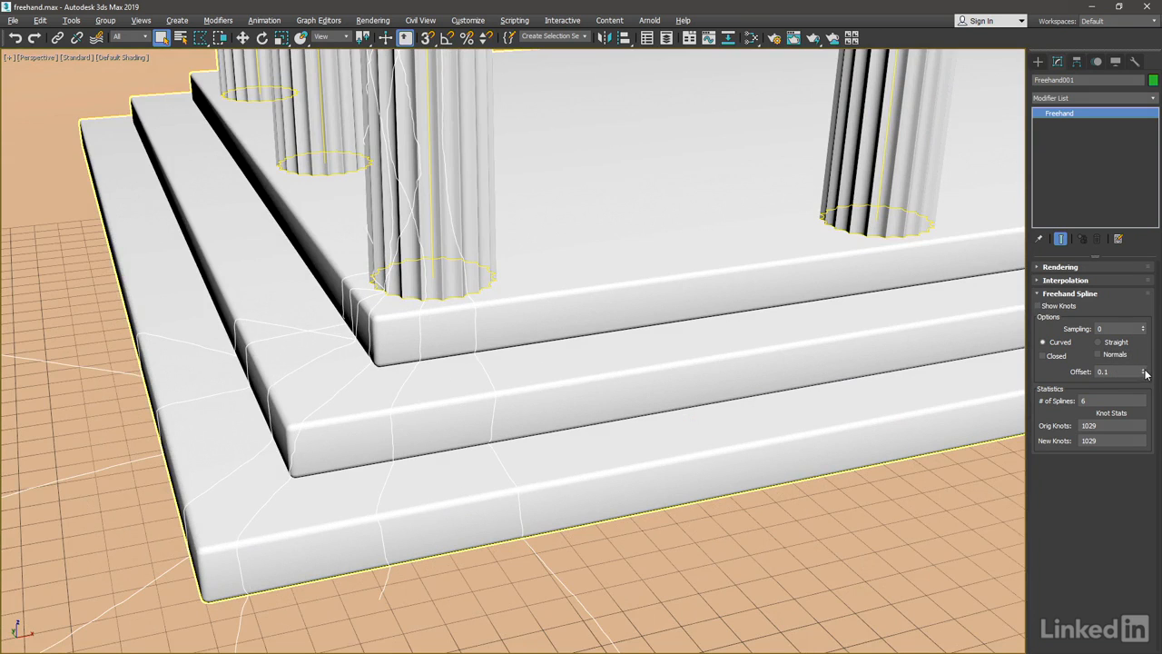
{"action": "mouse_move", "coordinate": [1146, 373]}
{"action": "left_mouse_down"}
{"action": "mouse_move", "coordinate": [1116, 287]}
{"action": "mouse_move", "coordinate": [1104, 392]}
{"action": "left_mouse_up"}
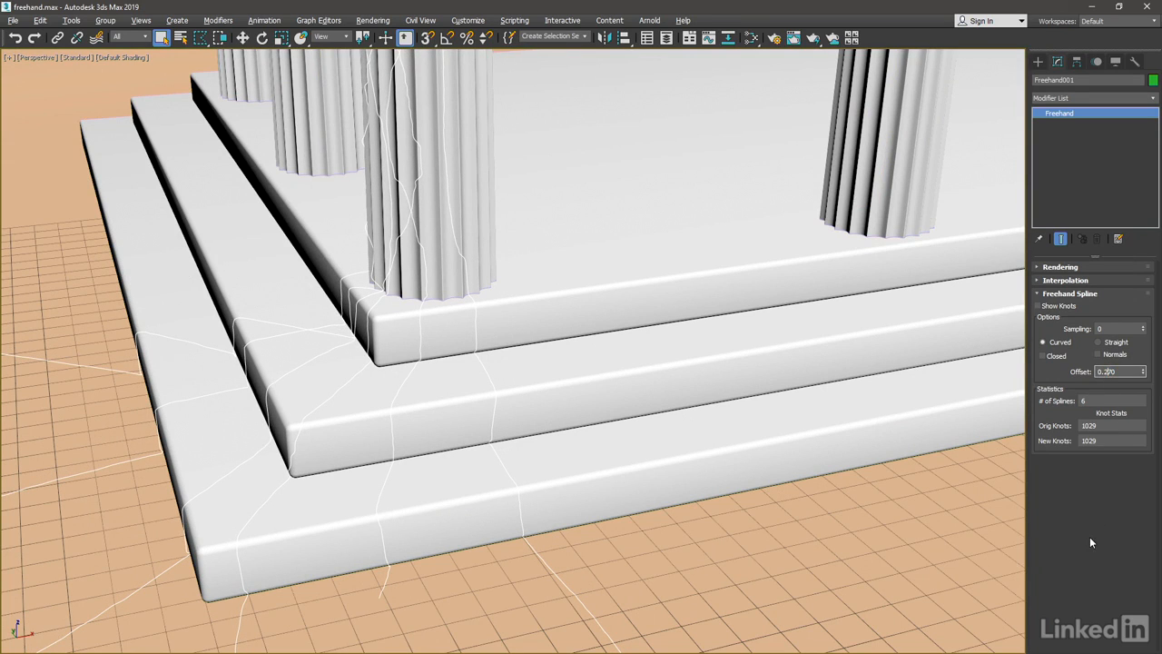
{"action": "key", "text": "Delete"}
{"action": "key", "text": "Delete"}
{"action": "key", "text": "Return"}
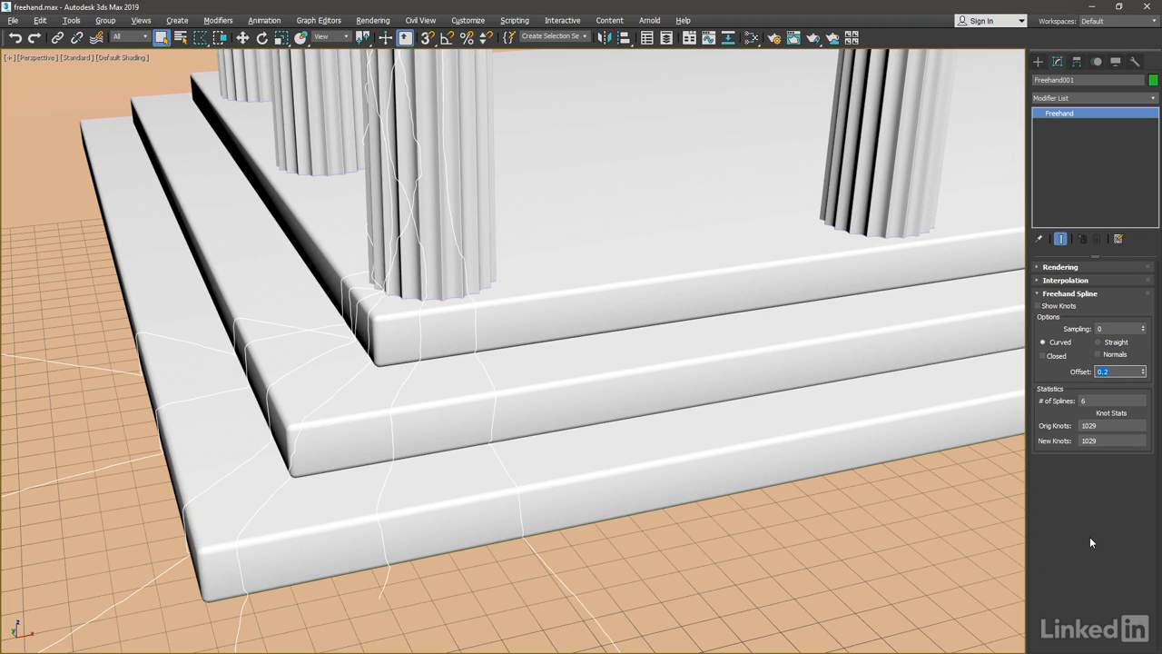
Enable the freehand splines in both the renderer and the viewport, then deselect them by selecting the terrain.
{"action": "left_click", "coordinate": [1045, 268]}
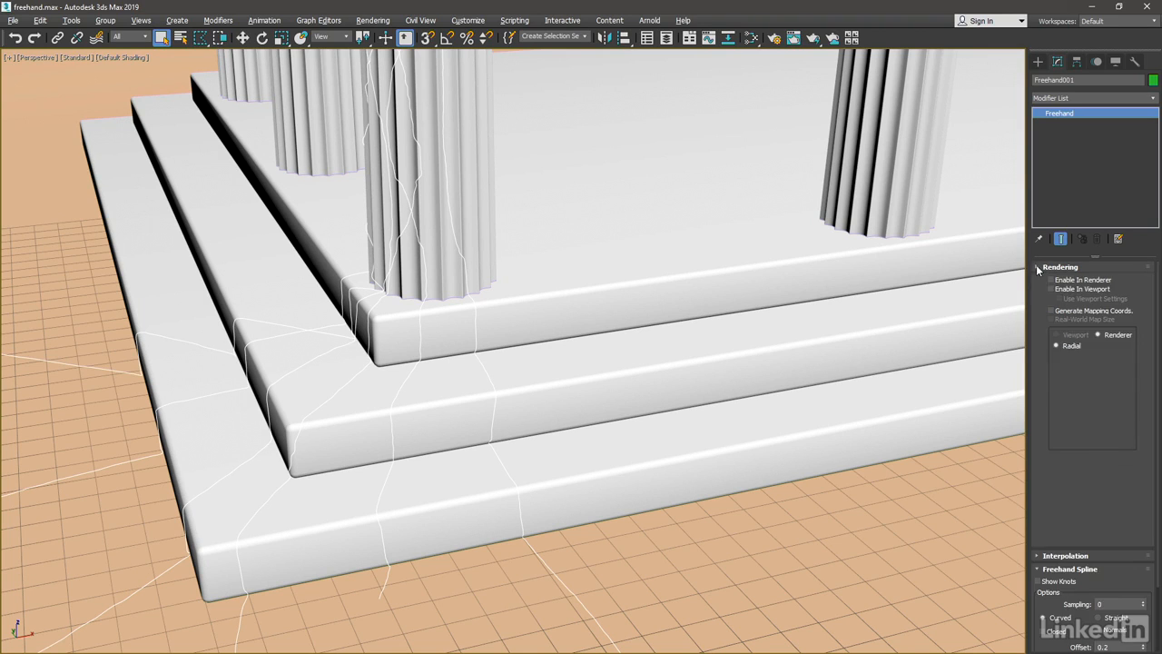
{"action": "left_click", "coordinate": [1052, 281]}
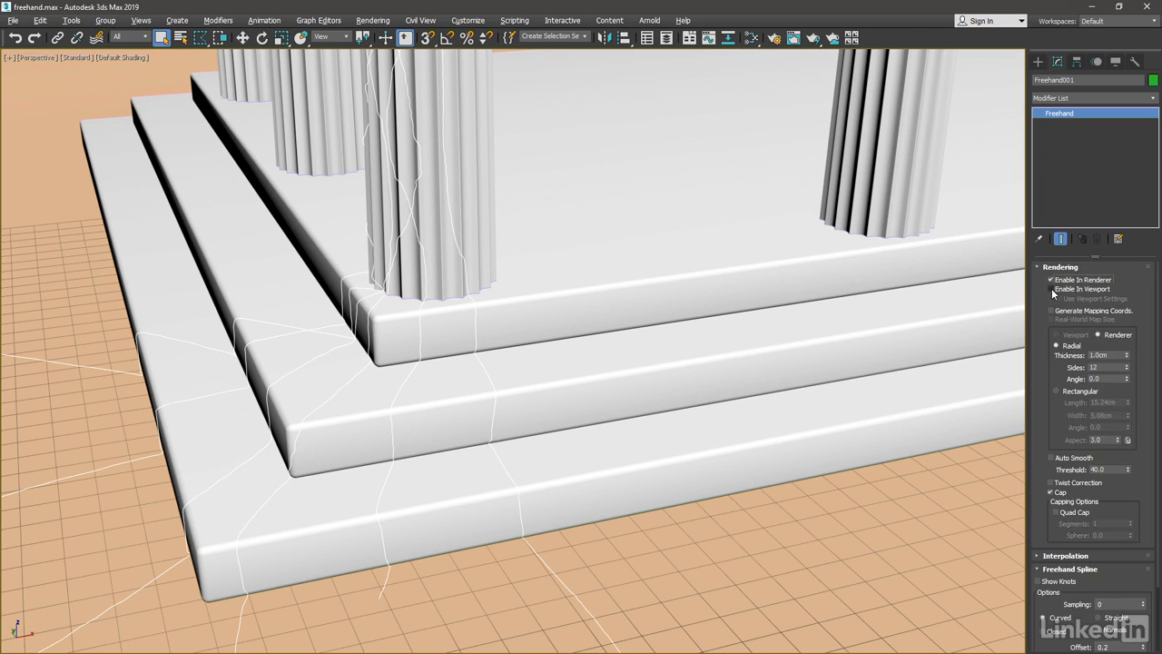
{"action": "left_click", "coordinate": [1051, 289]}
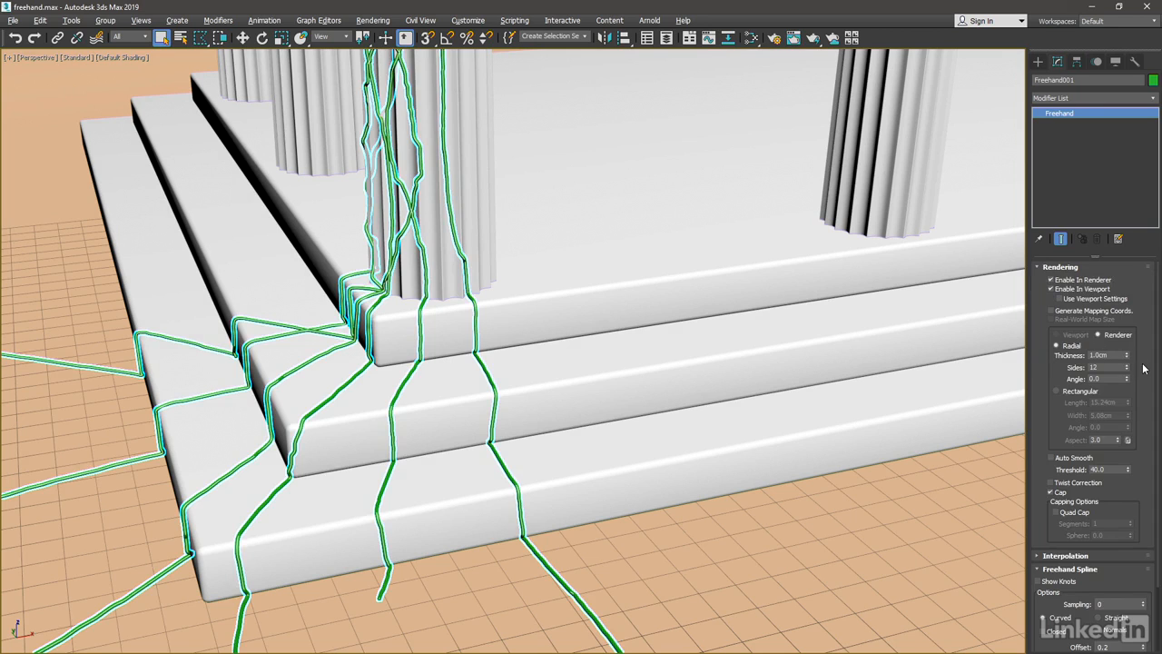
{"action": "left_click", "coordinate": [930, 495]}
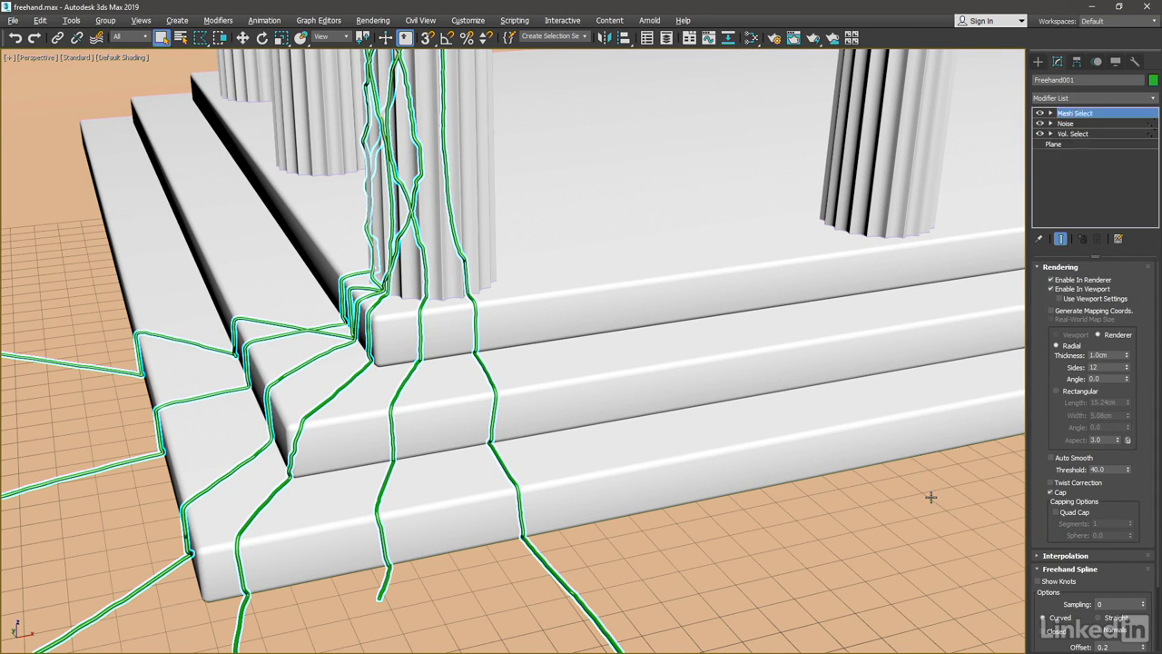